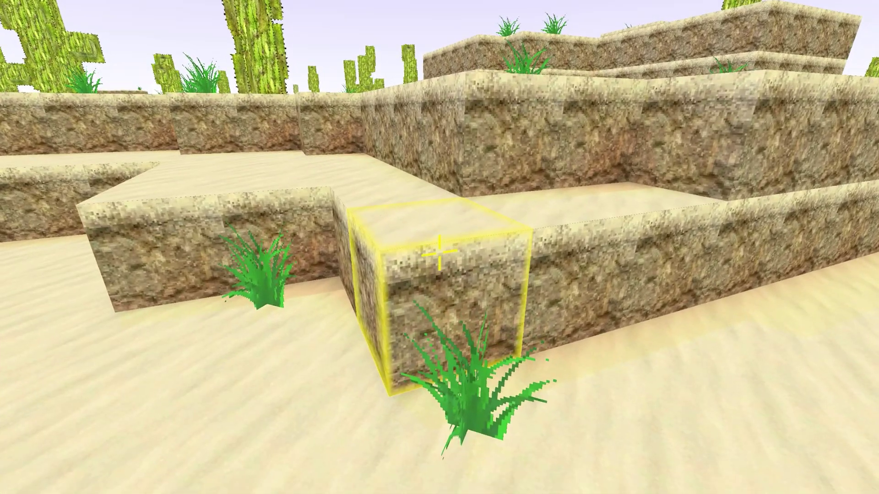
Step: Break two highlighted sand and dirt blocks in the running voxel desert world
left_click(438, 251)
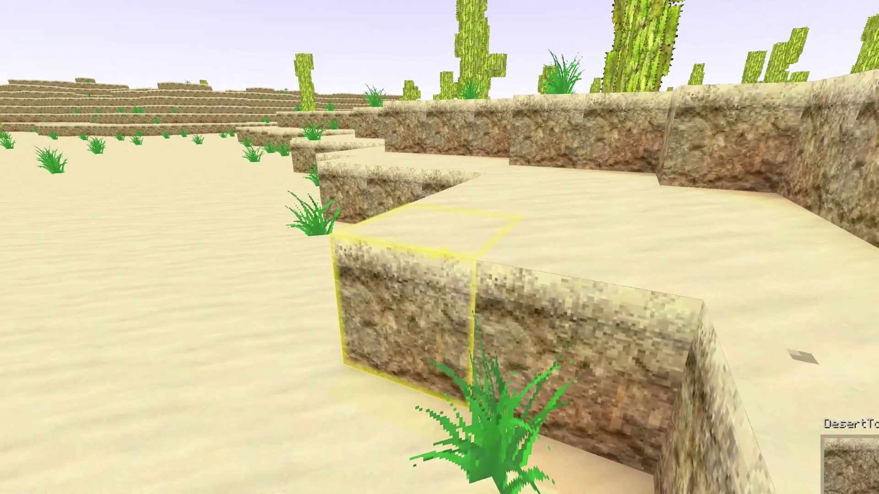
left_click(439, 247)
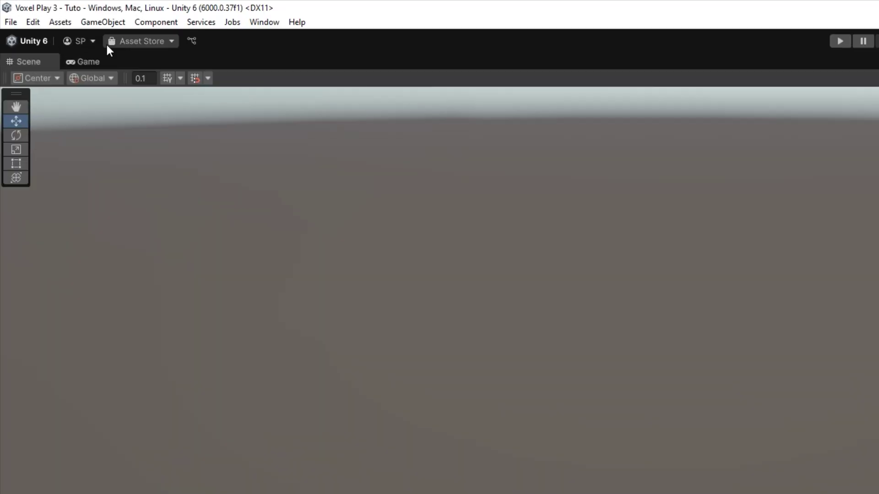
Step: Create a Voxel Play Environment with the Default UI and Input Controller assets
left_click(79, 13)
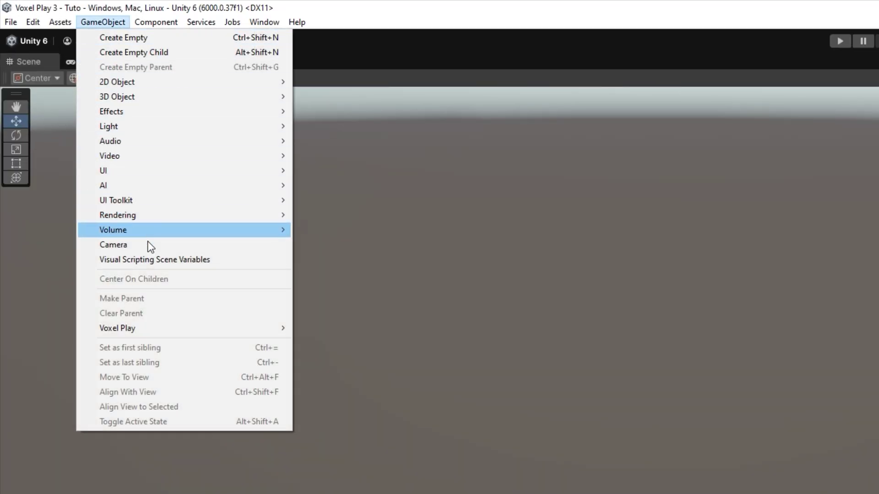
mouse_move(147, 326)
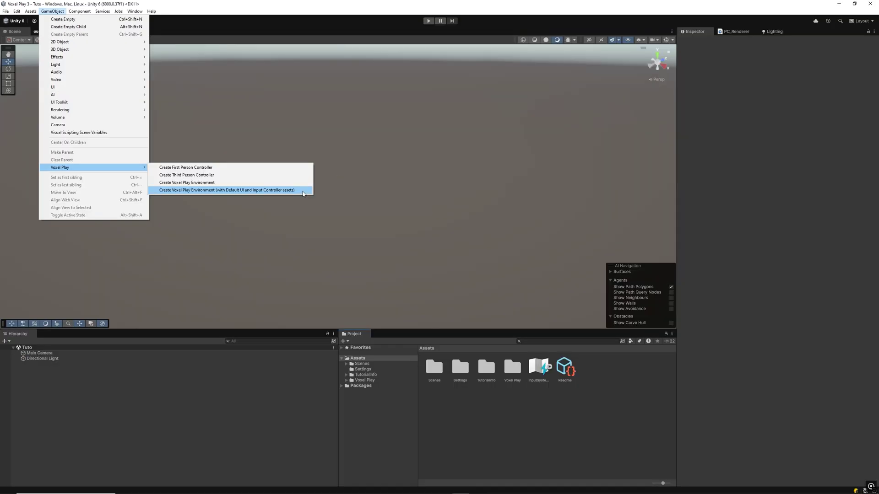
left_click(275, 190)
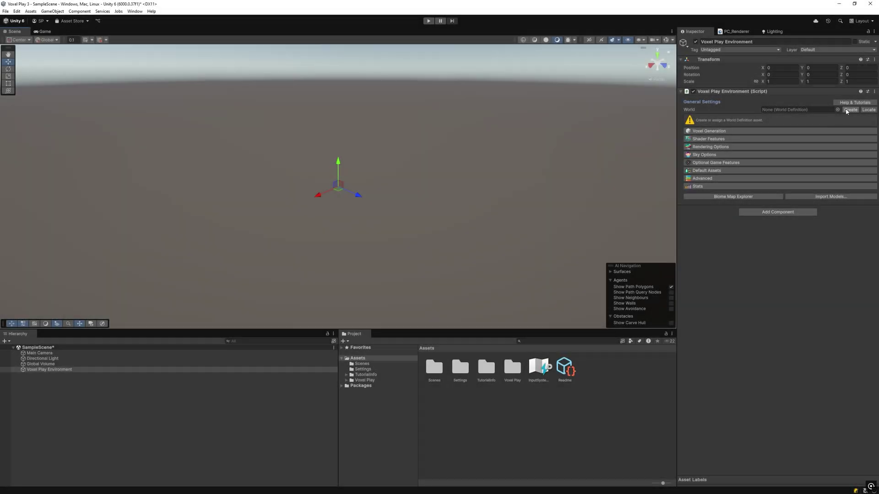
Step: Create and assign a new NewWorld world definition, viewing the resulting flat voxel grid
left_click(846, 111)
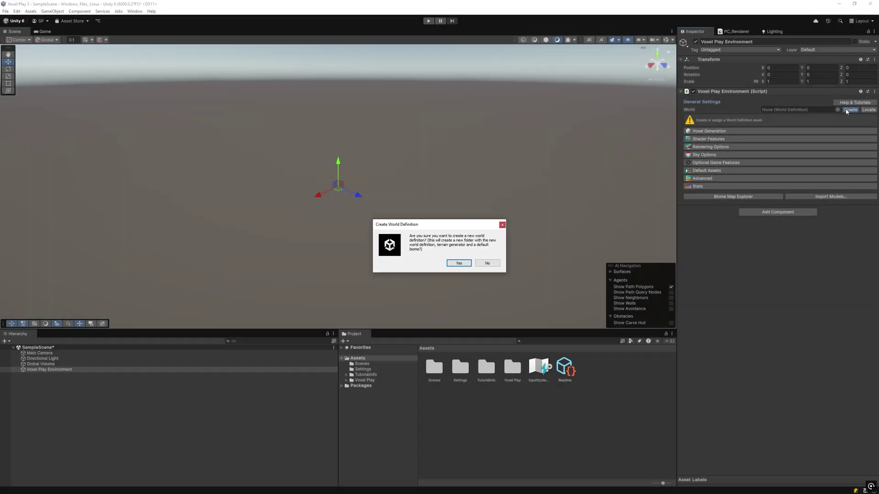
left_click(464, 263)
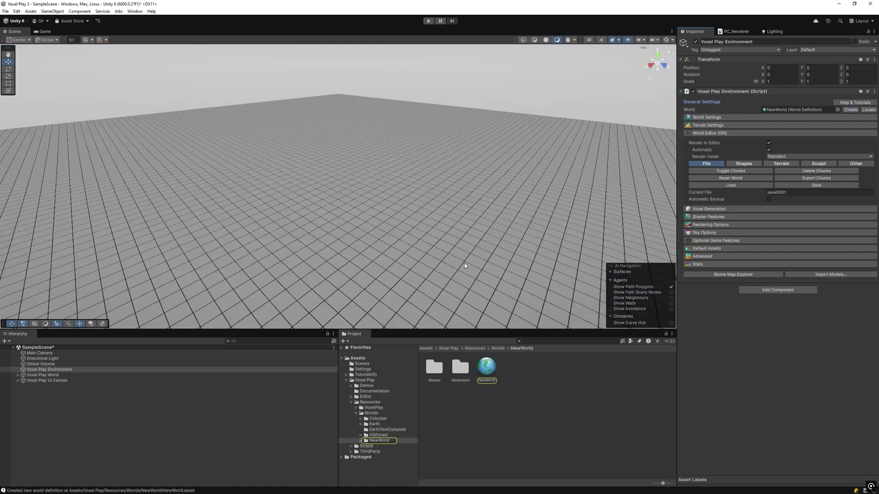
right_click_drag(468, 262, 515, 220)
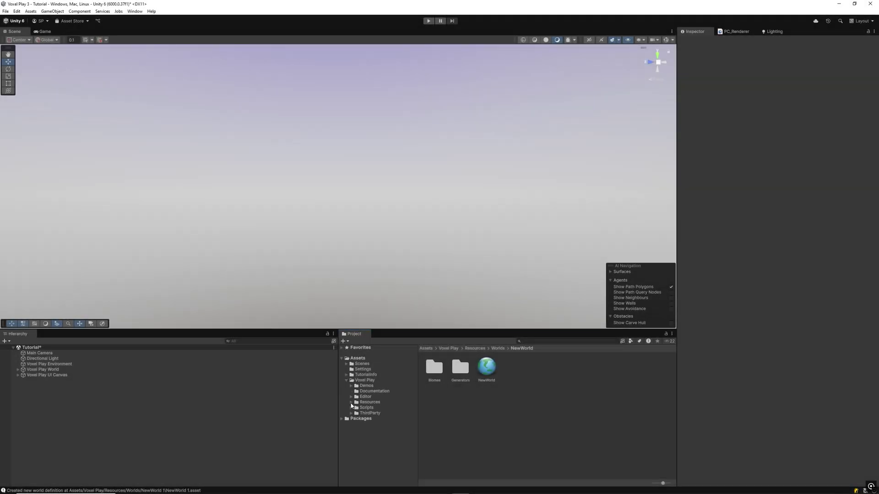
Step: Select the NewWorld world asset under Resources/Worlds and reveal its Terrain Settings steps
left_click(351, 403)
left_click(356, 413)
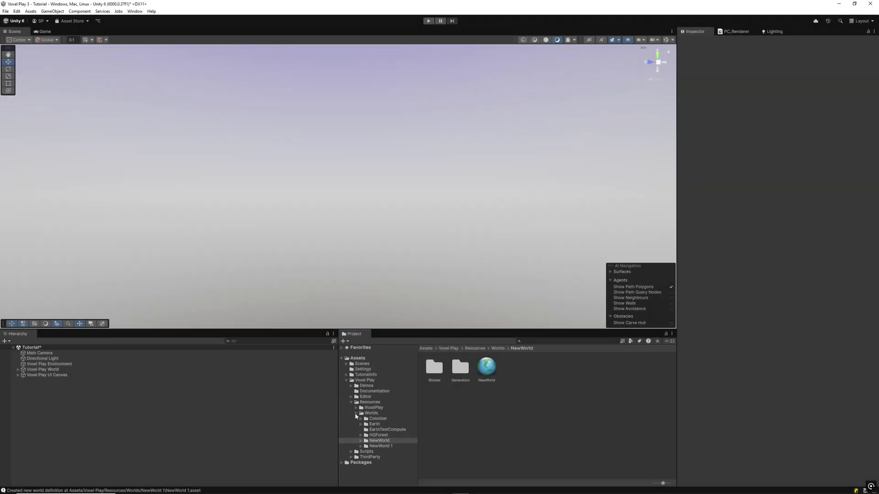
left_click(386, 442)
left_click(487, 366)
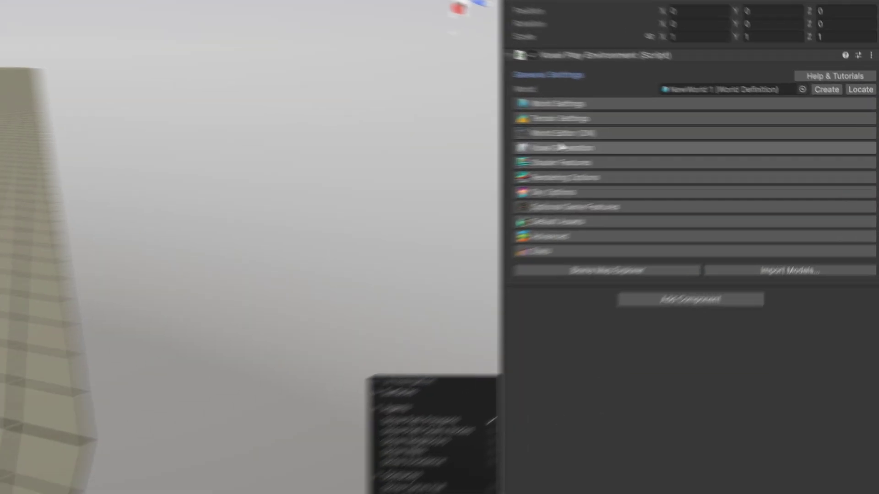
left_click(571, 118)
left_click(538, 213)
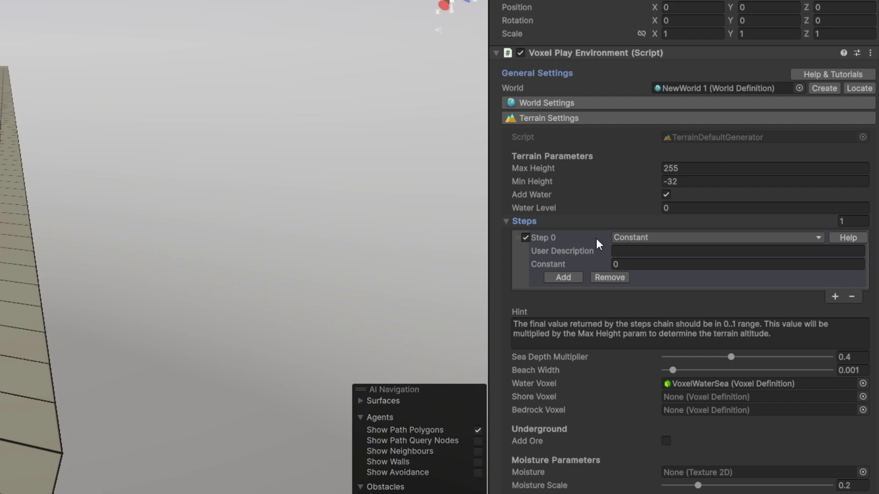
Step: Make Step 0 a Sample Height Map Texture step described 'Flat Terrain'
left_click(638, 238)
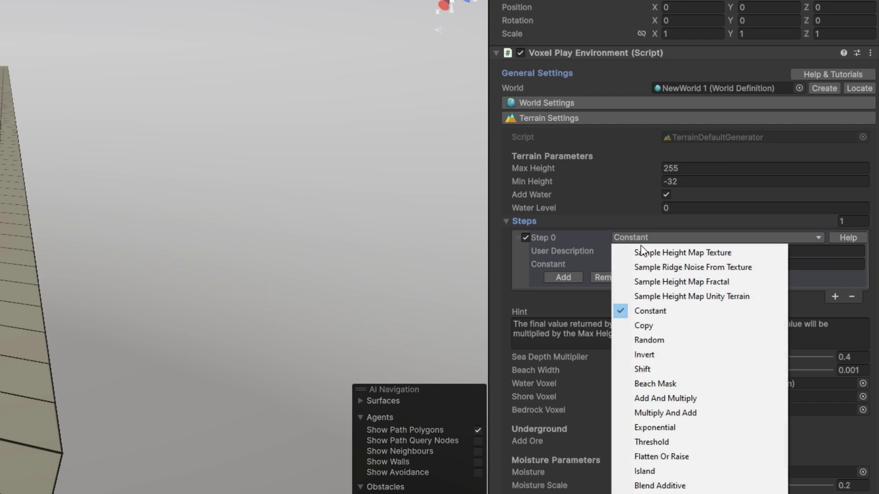
left_click(640, 244)
left_click(642, 250)
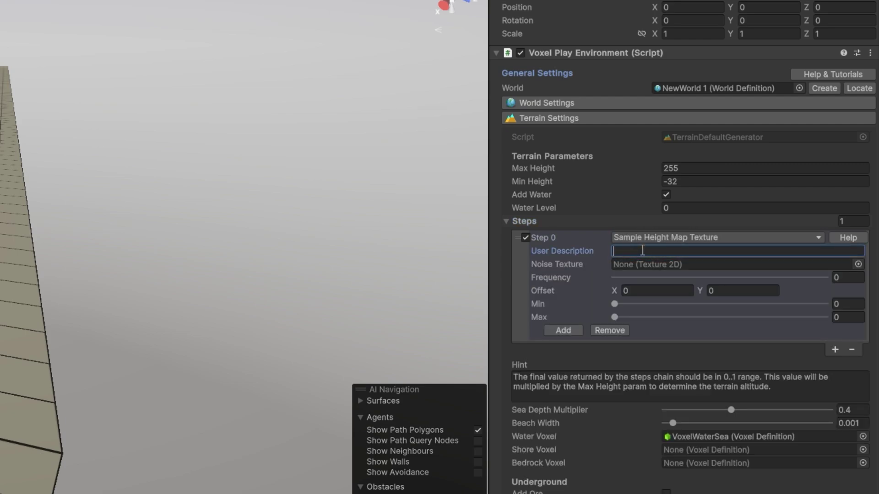
type("Flat Terrain")
Step: Give Step 0 the Noise texture with frequency 0.3 and max 0.1
left_click(858, 265)
type("noise")
left_click(697, 316)
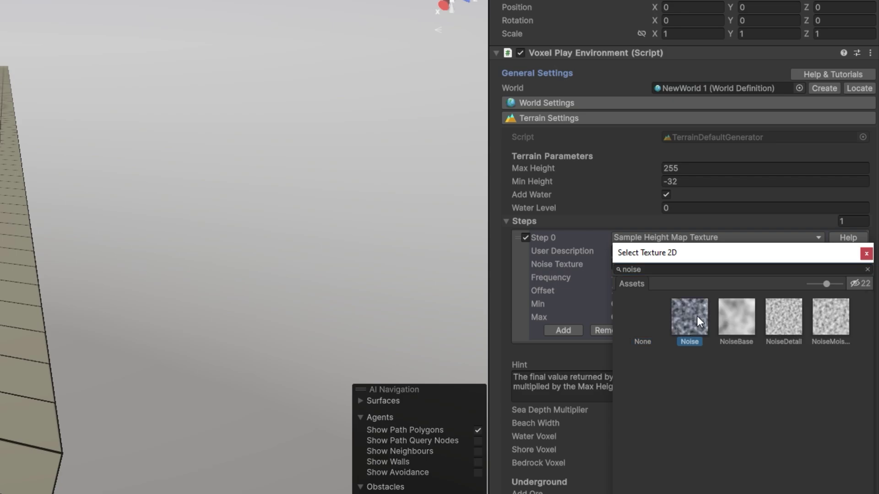
left_click(696, 315)
left_click(842, 277)
type("0.3")
left_click(841, 317)
type("0.1")
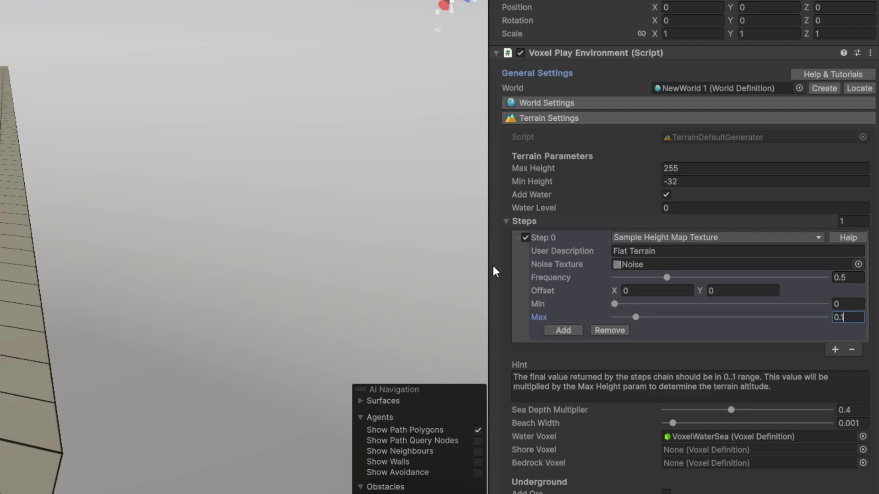
Step: Add Step 1 as a Threshold step described 'Enforce minimum on previous height'
left_click(834, 349)
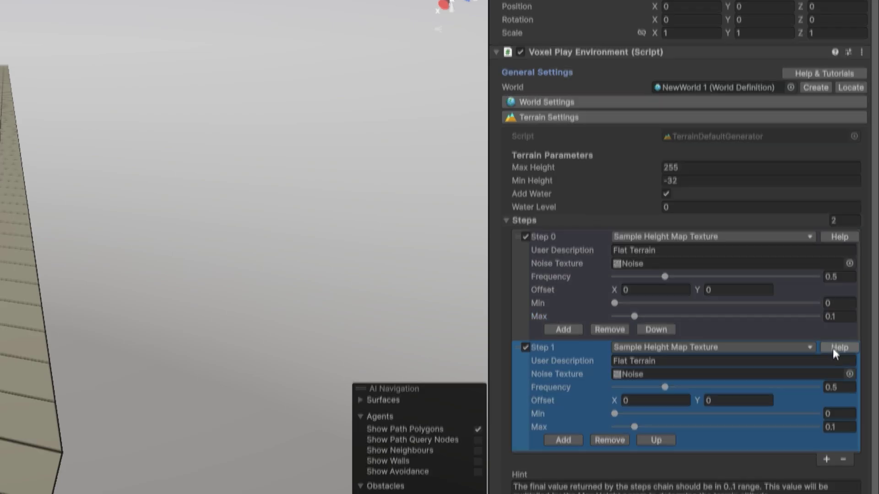
left_click(715, 140)
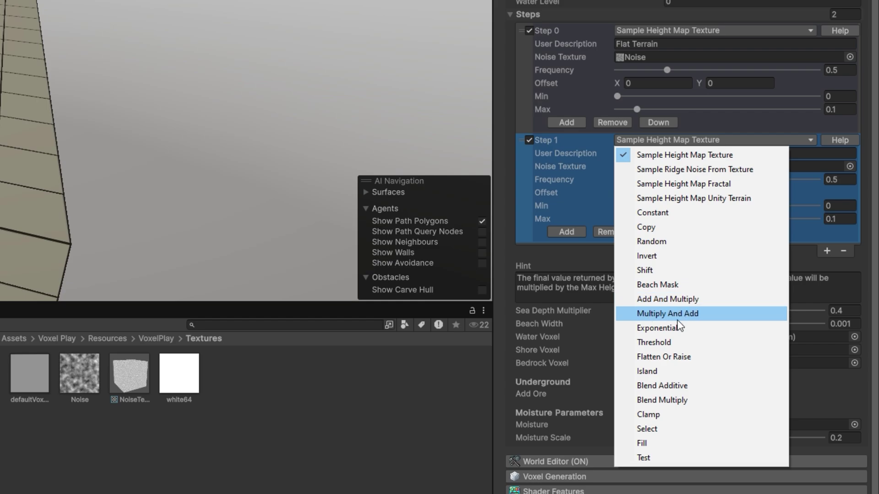
left_click(671, 342)
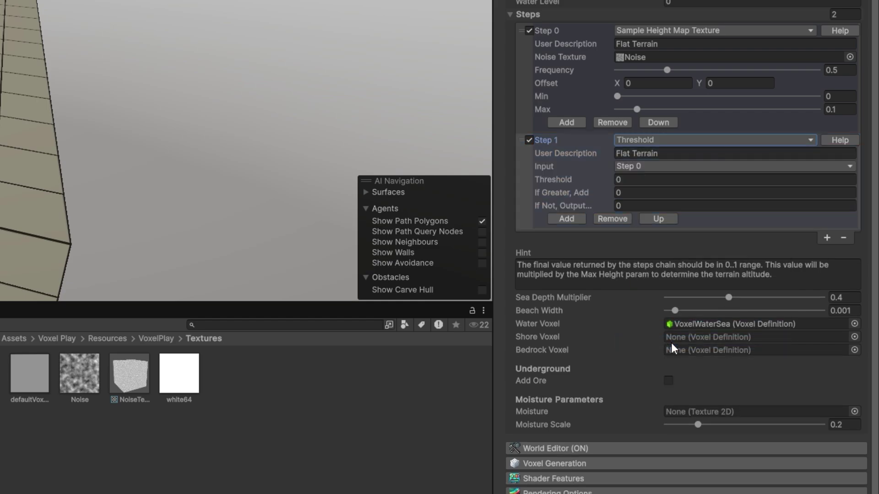
left_click(671, 155)
type("Enforce minimum on previous height")
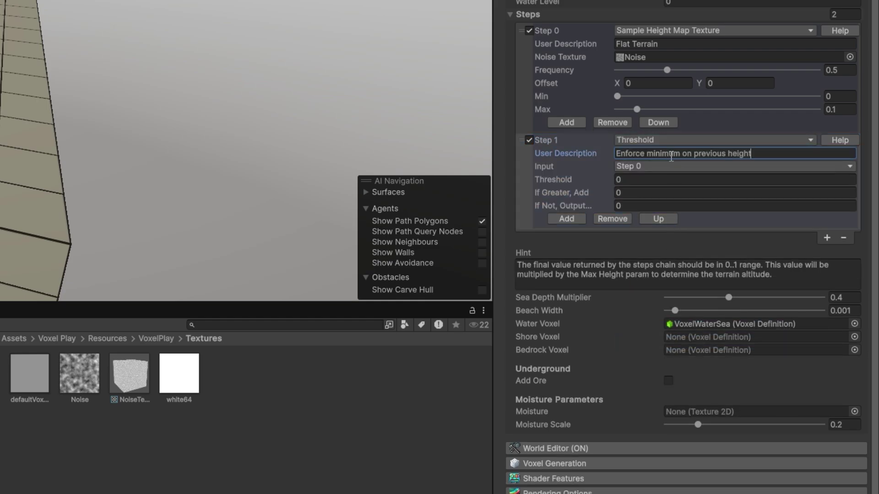
Step: Set Step 1's Threshold to 0.05 and If Not, Output to 0.05
left_click(634, 179)
type("0.05")
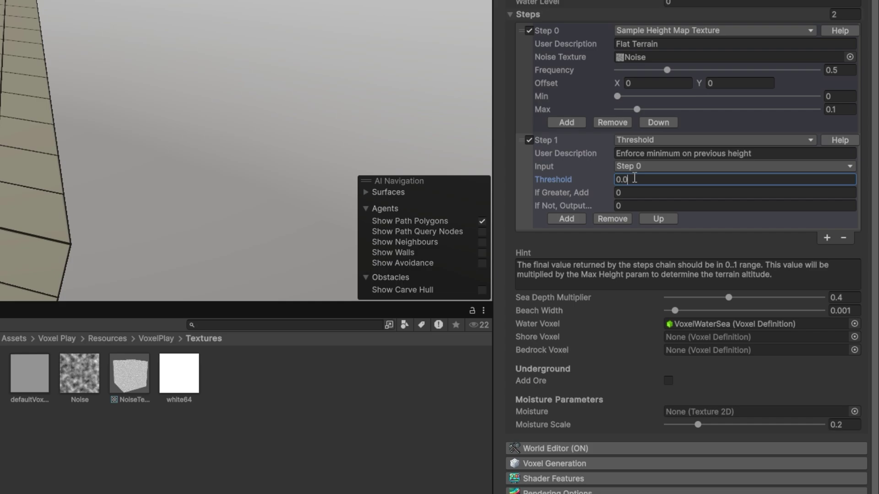
left_click(649, 205)
type("0.05")
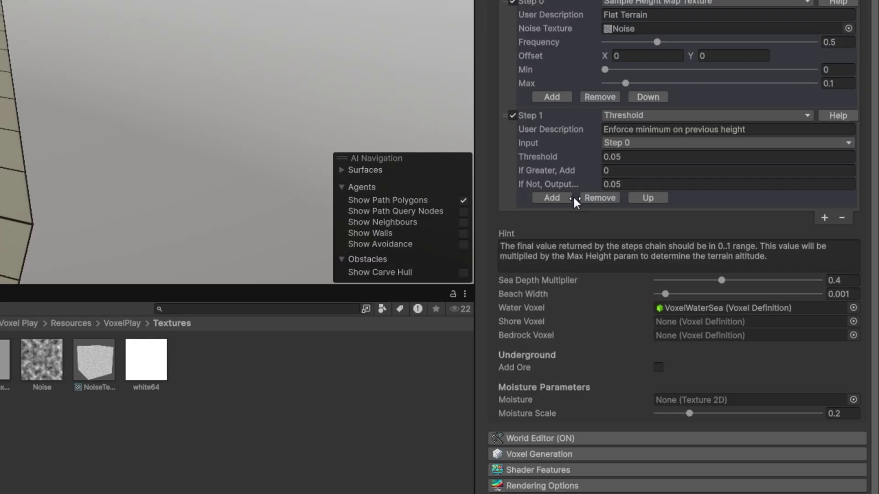
left_click(827, 315)
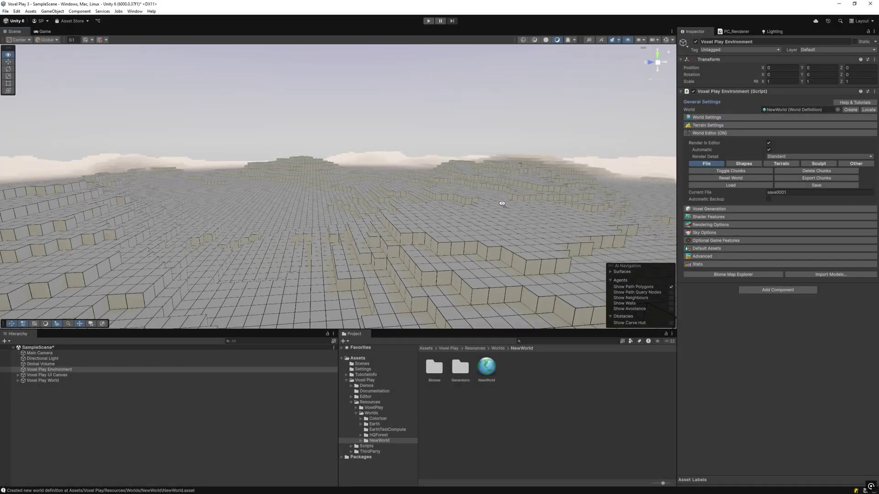
right_click_drag(296, 198, 392, 216)
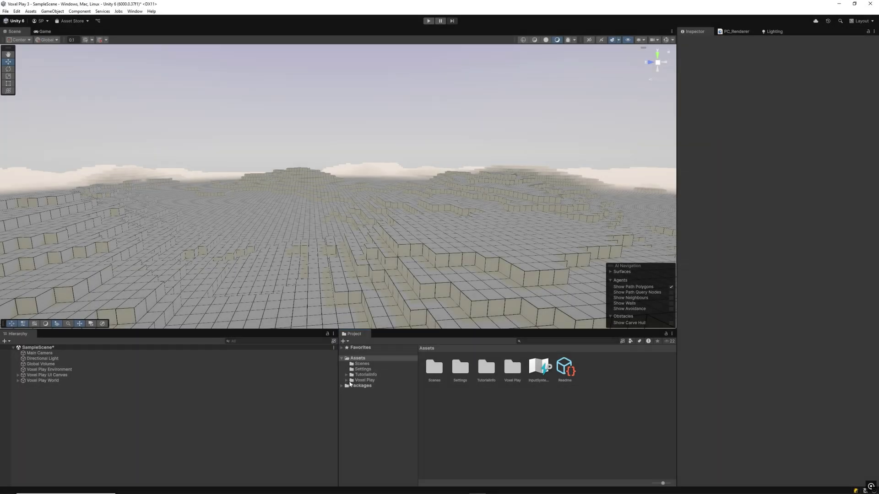
Step: Expand Voxel Play/Resources/Worlds/NewWorld to show the Biomes folder contents
left_click(346, 380)
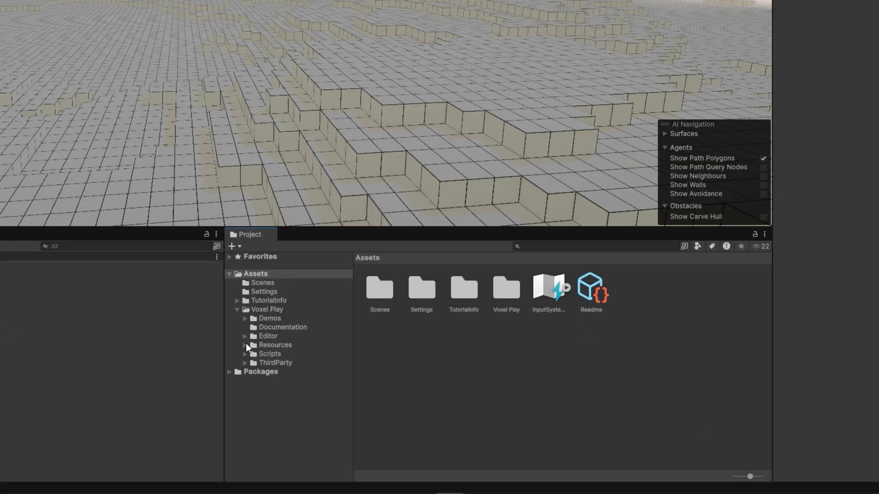
left_click(350, 402)
left_click(252, 363)
left_click(260, 407)
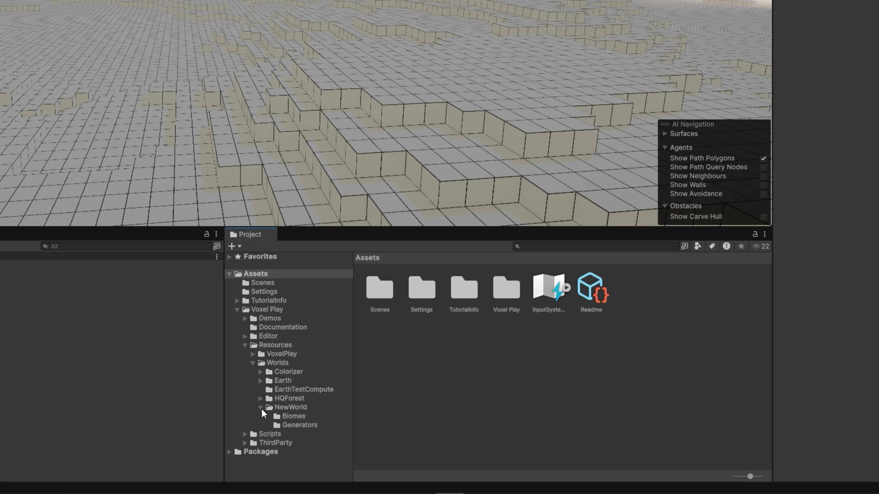
left_click(285, 418)
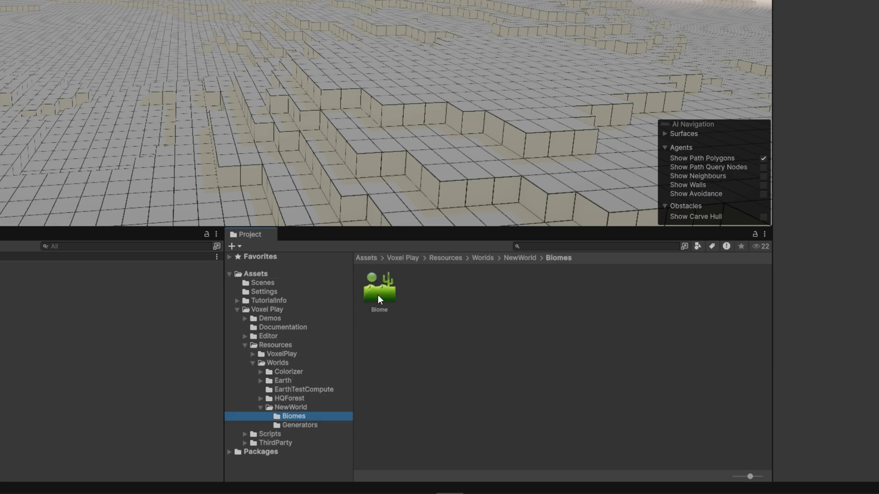
Step: Create a new folder named VoxelDefinitions inside Biomes
right_click(432, 308)
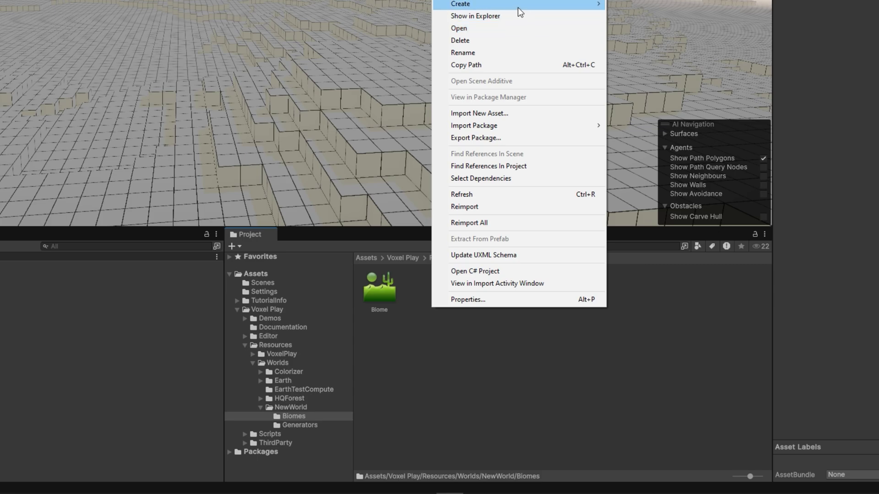
mouse_move(533, 7)
left_click(621, 3)
type("VoxelDef")
type("initions")
key("Return")
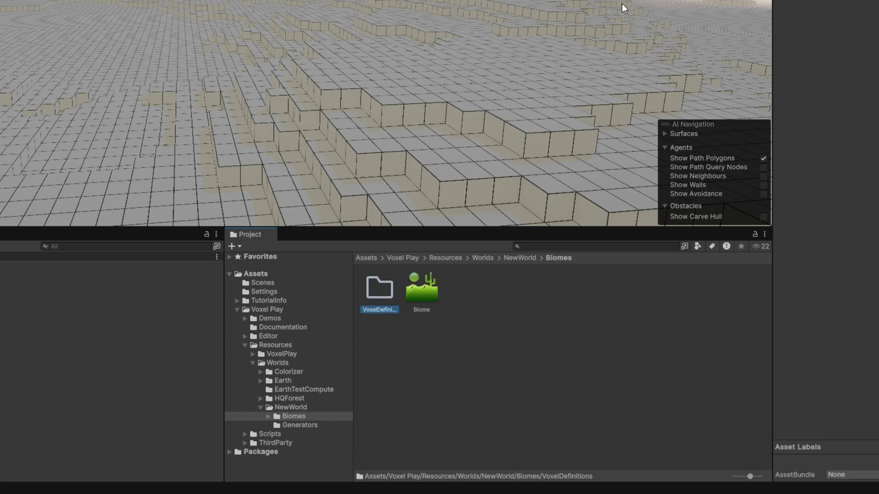
Step: Create a new voxel definition named DesertSand inside the VoxelDefinitions folder
double_click(378, 297)
right_click(417, 298)
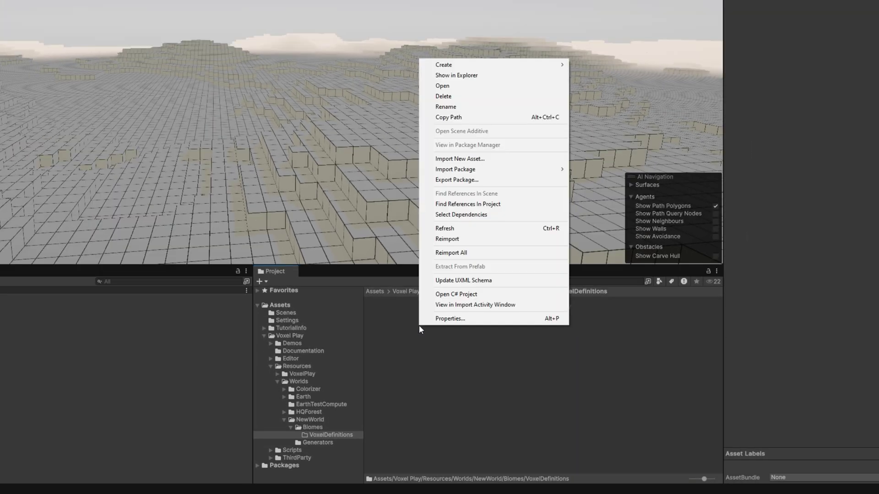
mouse_move(559, 64)
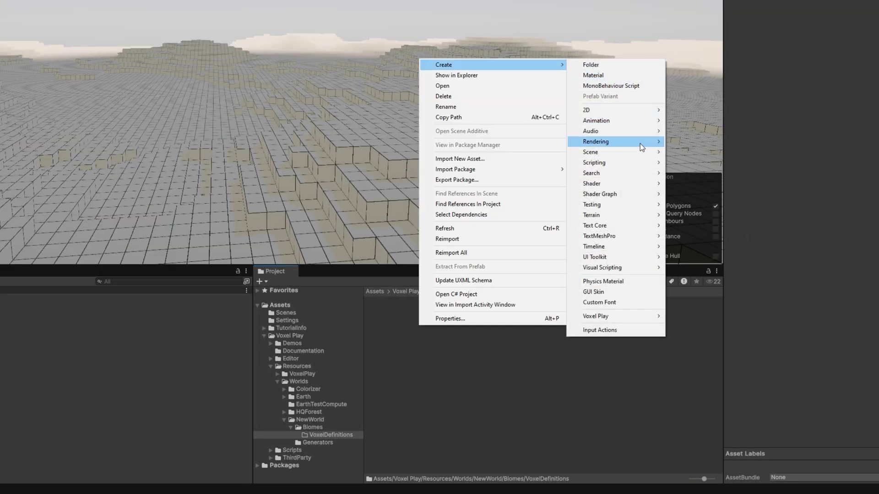
mouse_move(617, 317)
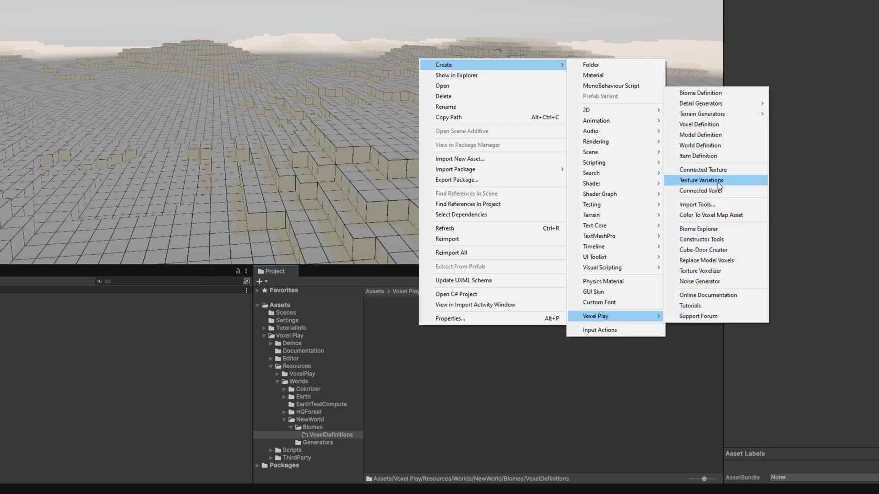
left_click(717, 125)
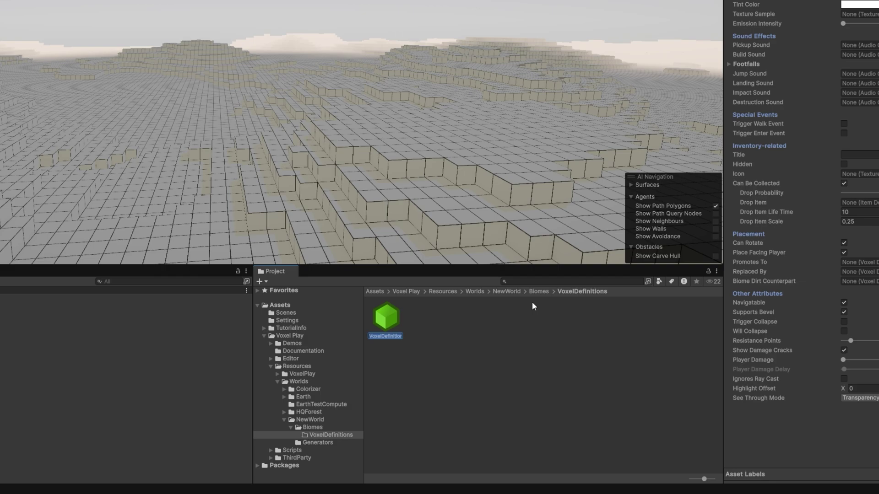
type("DesertSand")
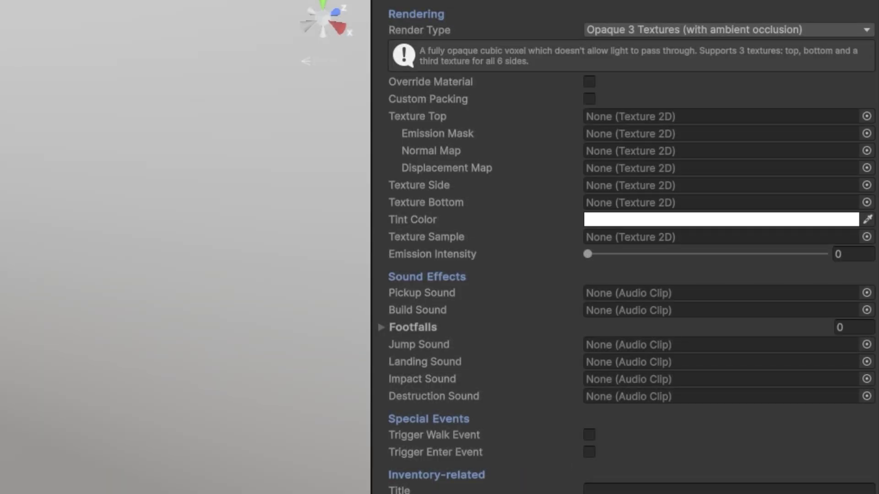
Step: Set its top, side and bottom textures to desert_top, desert_side and desert_dirt
left_click(866, 116)
type("des")
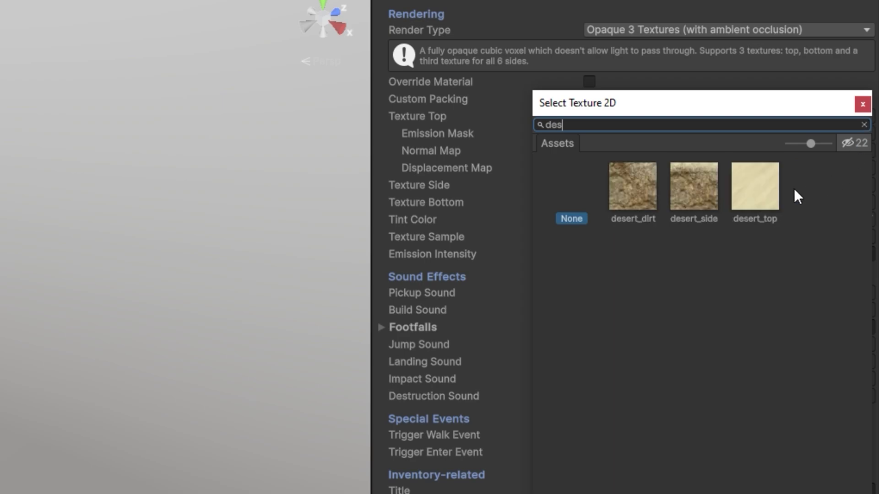
double_click(763, 198)
left_click(855, 185)
double_click(709, 268)
left_click(854, 254)
type("de")
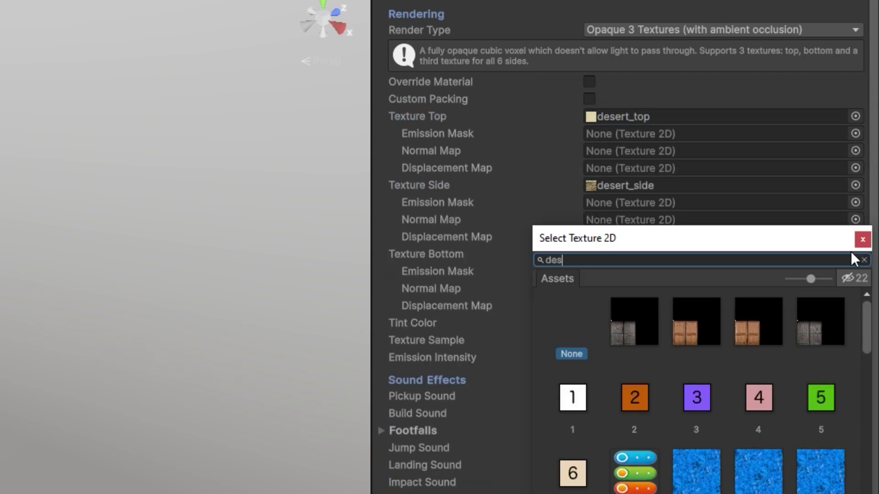
type("s")
double_click(644, 334)
Step: Duplicate the voxel definition and begin renaming the copy
key("ctrl+d")
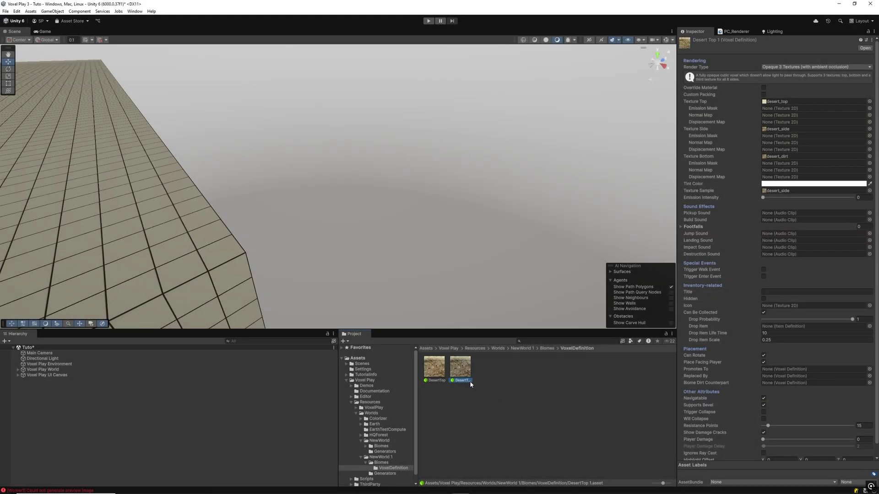
left_click(466, 380)
key("End")
key("BackSpace")
key("BackSpace")
key("BackSpace")
Step: Name the copy DesertDirt and set its top texture to desert_dirt
type("Dirt")
key("Return")
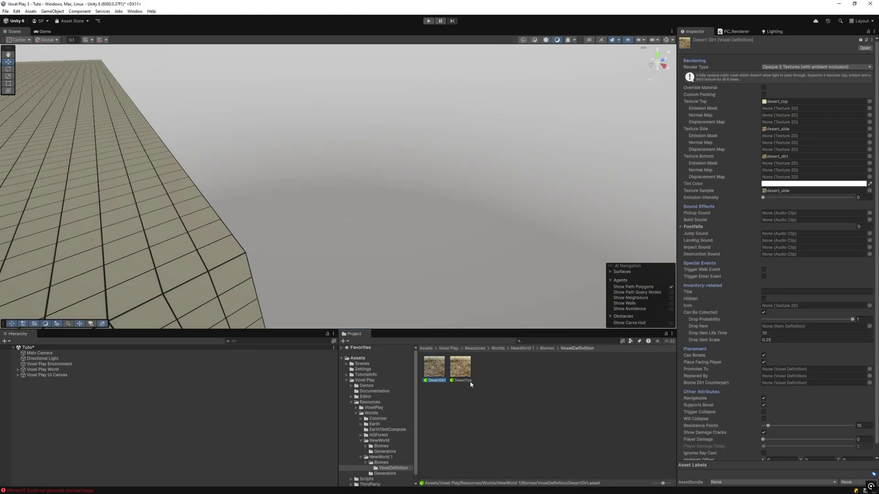
left_click(869, 101)
type("desert")
double_click(781, 133)
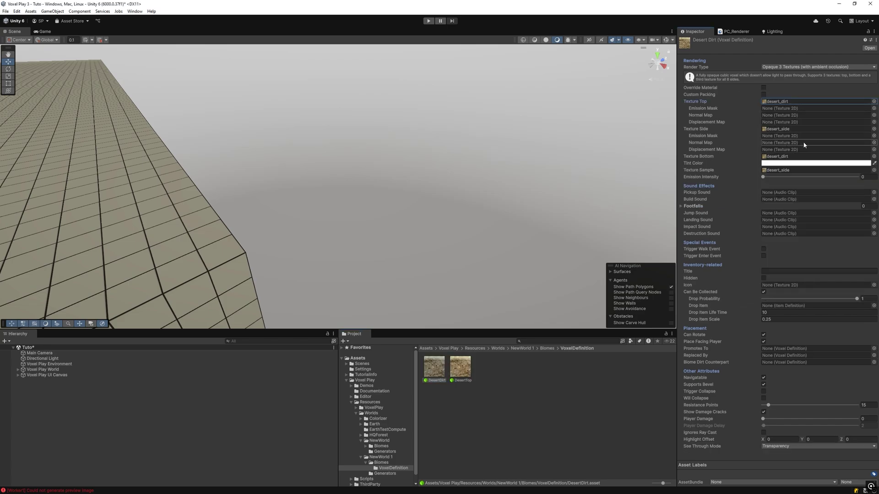
Step: Set DesertDirt's side and sample textures to desert_dirt
left_click(874, 129)
double_click(780, 160)
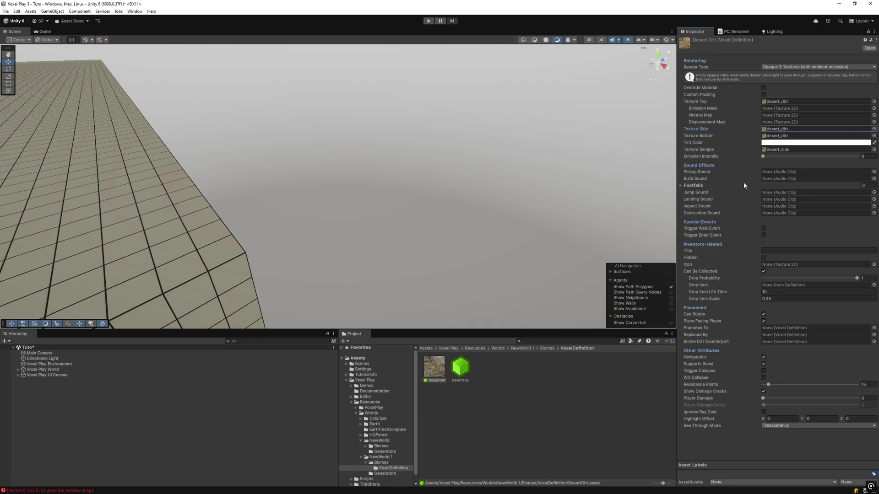
left_click(874, 150)
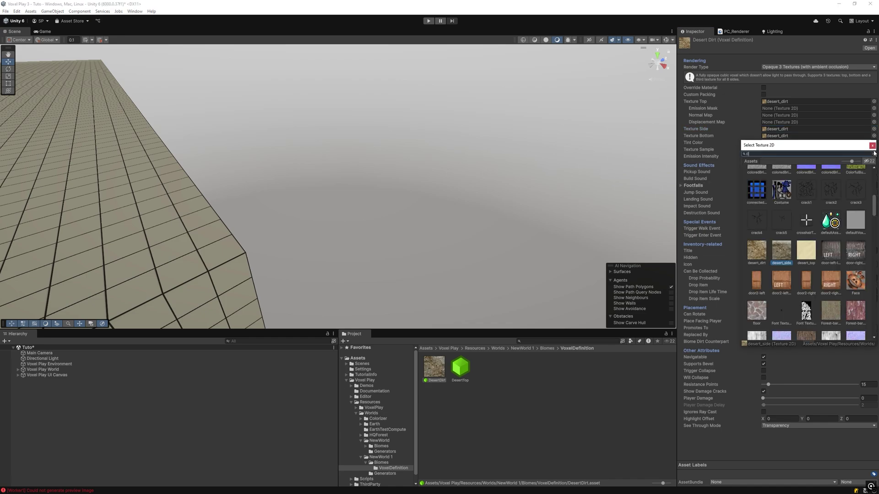
type("des")
double_click(786, 186)
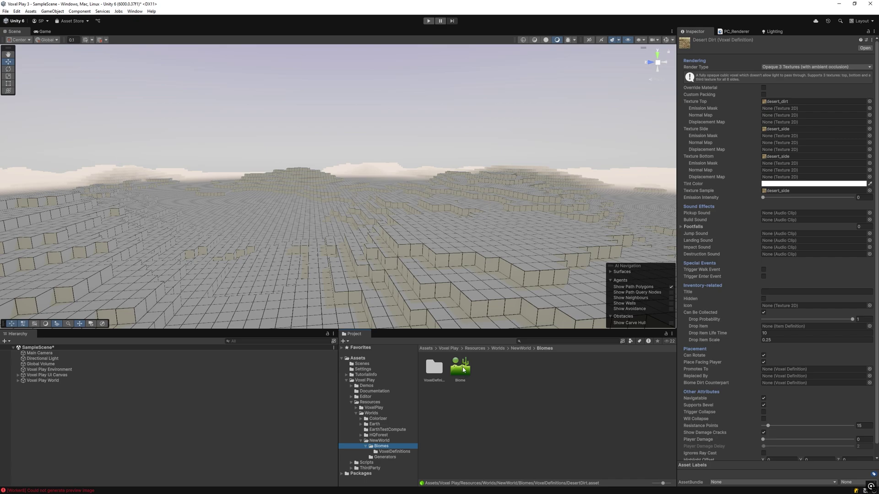
Step: Lock the Biome in the Inspector and assign DesertTop to Voxel Top, DesertDirt to Voxel Dirt
left_click(461, 368)
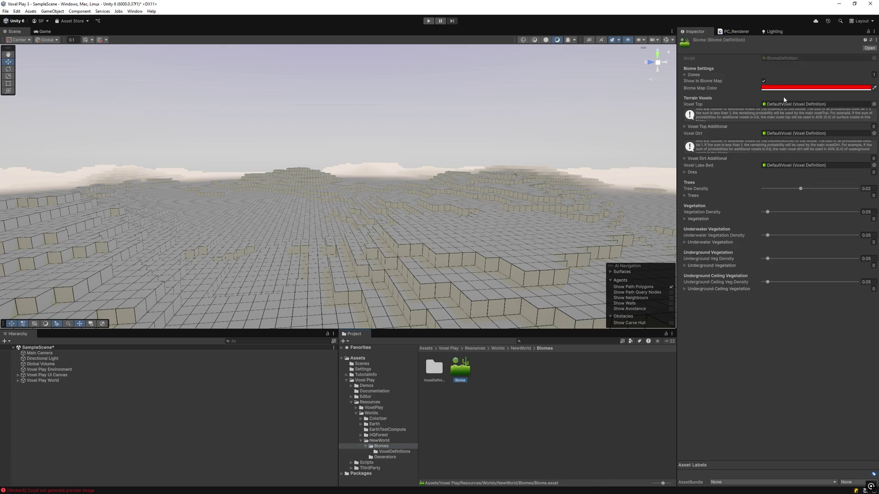
left_click(868, 30)
double_click(436, 371)
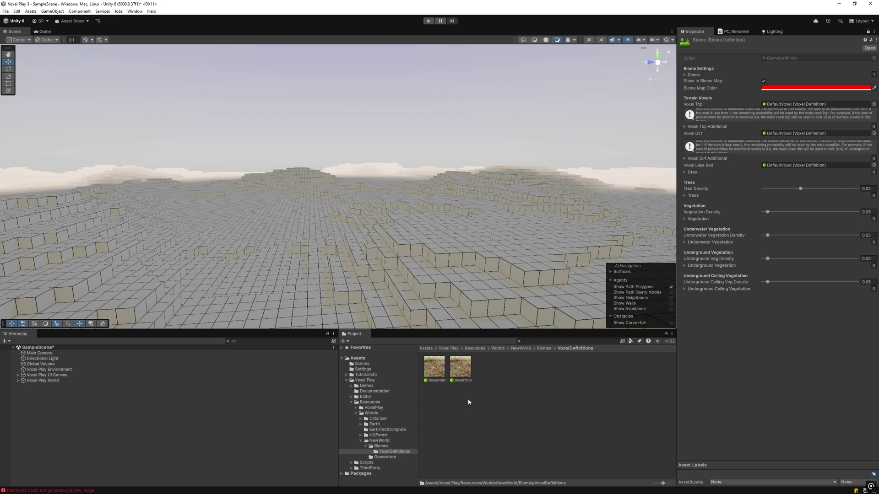
left_click_drag(463, 375, 776, 105)
left_click_drag(433, 368, 770, 134)
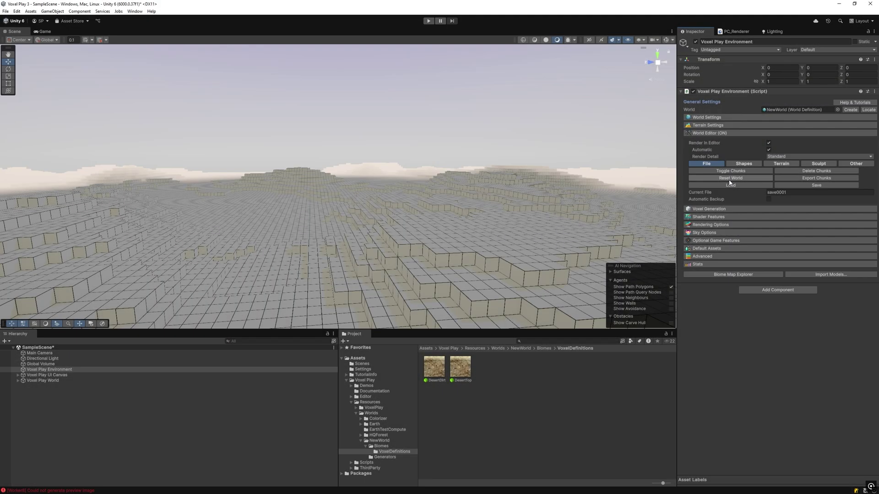
Step: Reset the Voxel Play world, confirming regeneration, and orbit to see the sand-and-dirt desert terraces
left_click(729, 179)
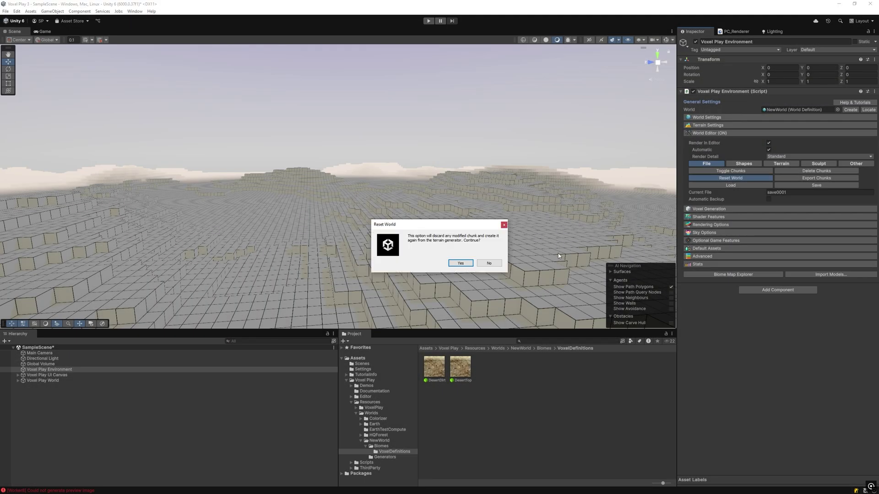
left_click(461, 263)
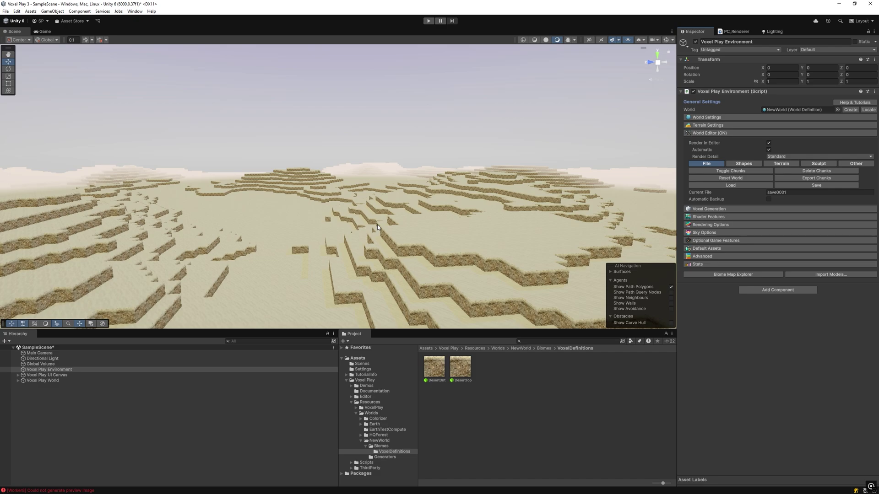
right_click_drag(377, 224, 529, 221)
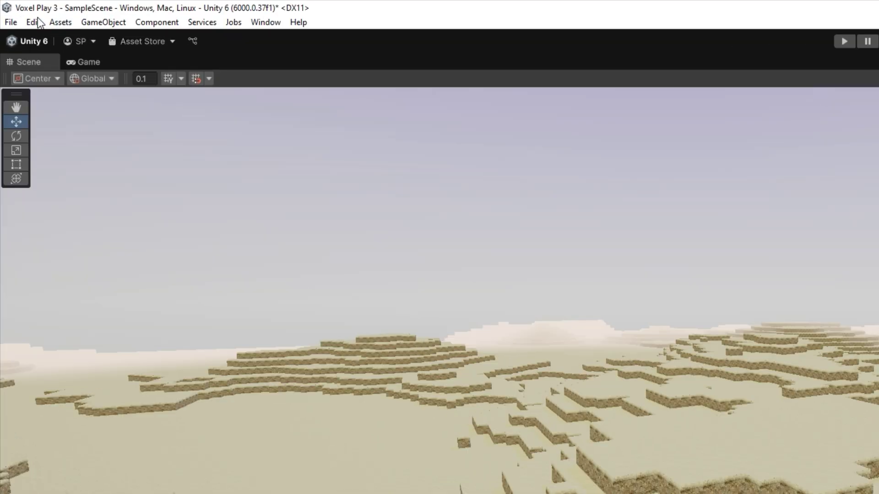
Step: Add a Voxel Play first-person controller to the scene
left_click(48, 11)
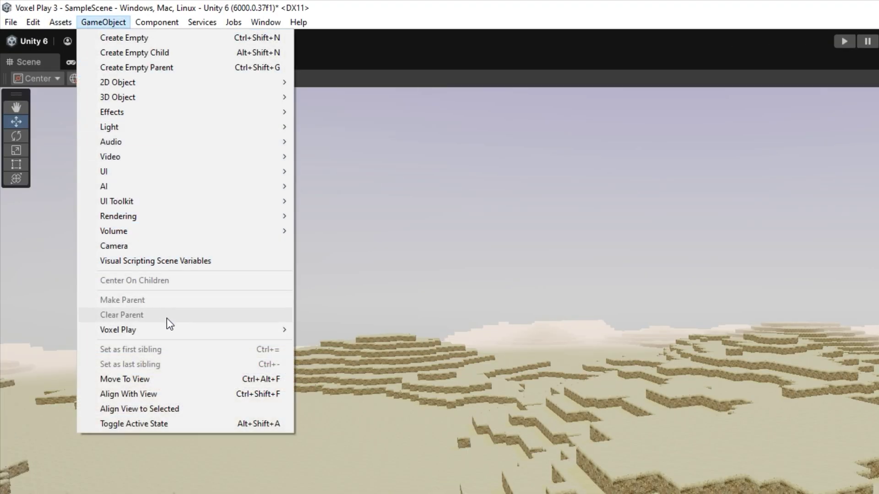
mouse_move(164, 330)
left_click(321, 330)
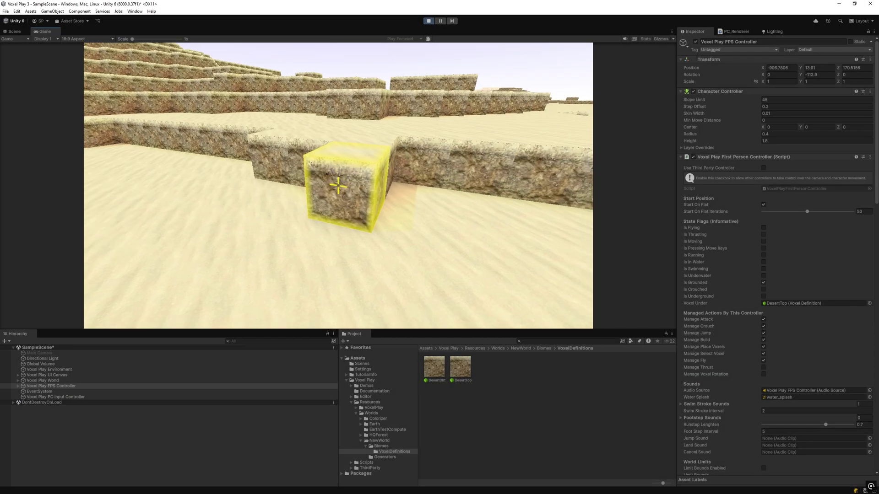
Step: In play mode, walk forward and break desert blocks in front of the player
key("w")
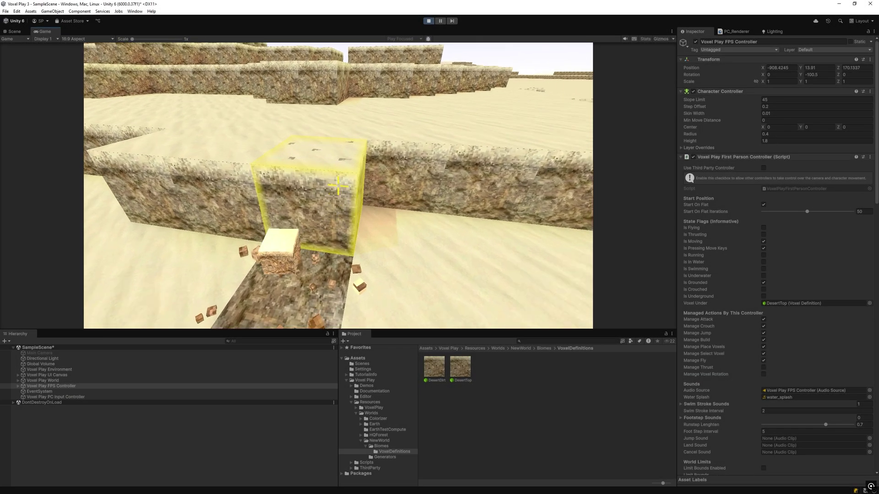
left_click(338, 187)
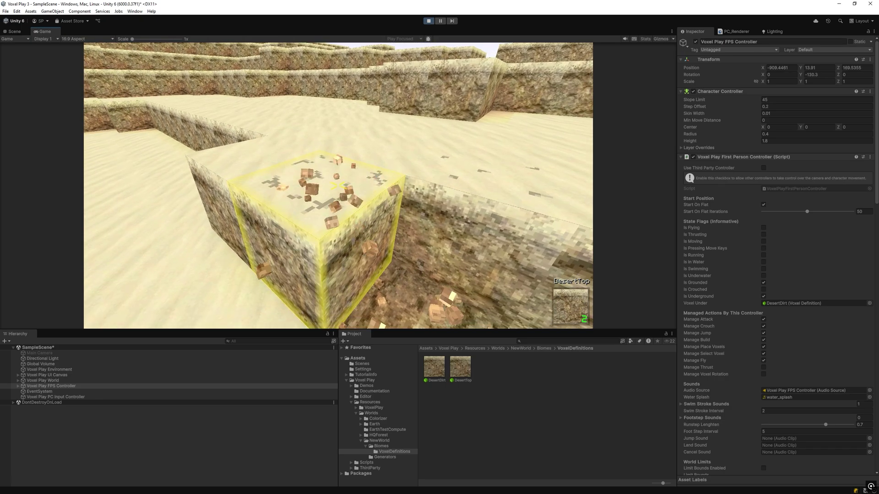
left_click(339, 187)
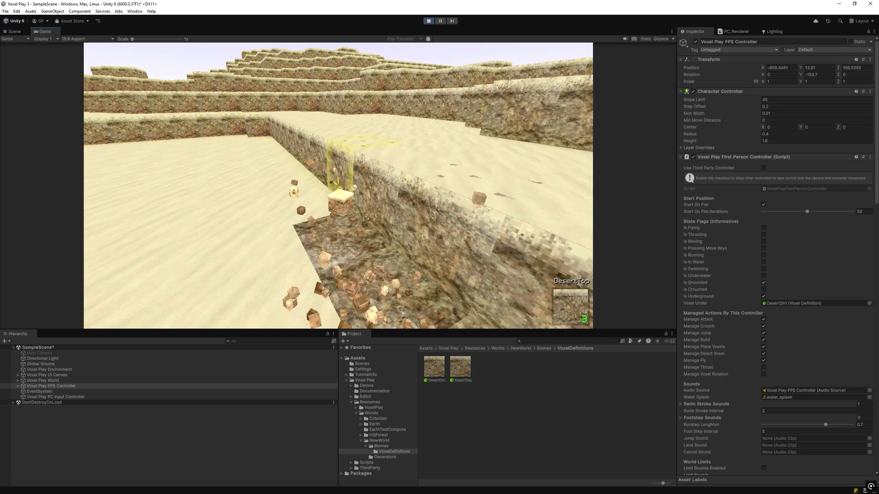
Step: Stop play mode and add a VoxelOreGold entry to the Biome's ores list
key("w")
key("ctrl+p")
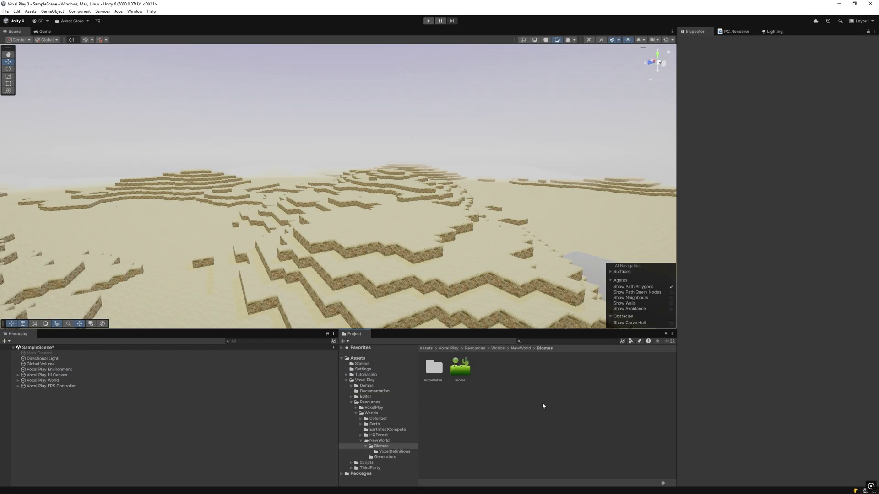
left_click(466, 370)
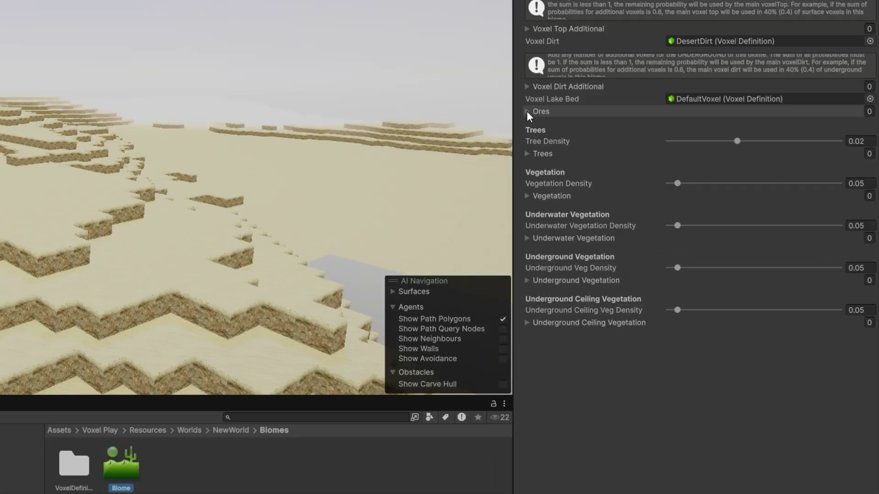
left_click(685, 172)
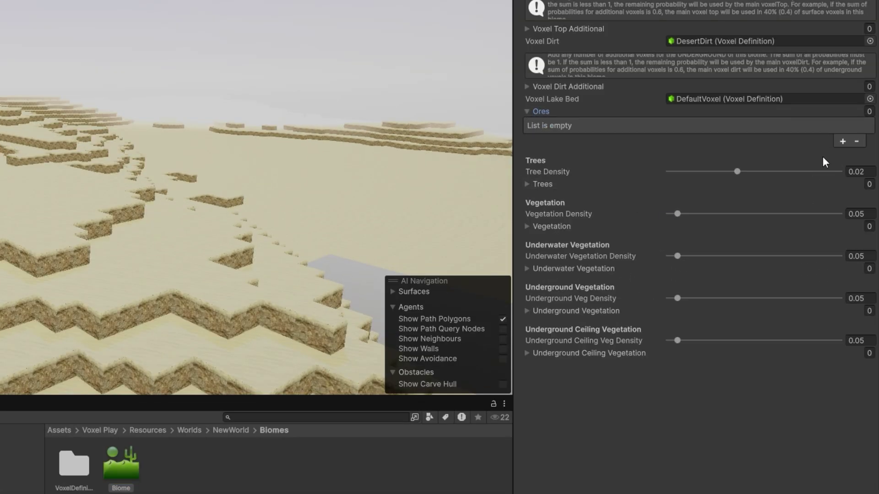
left_click(841, 141)
left_click(864, 138)
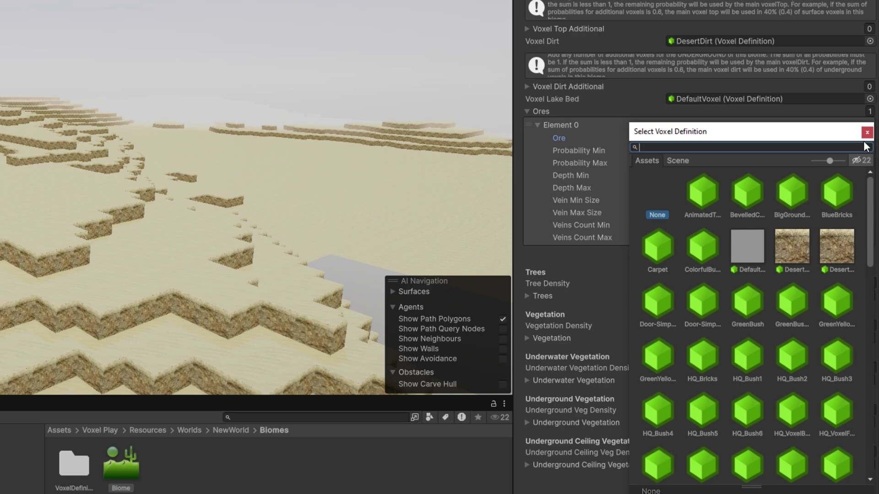
type("gold")
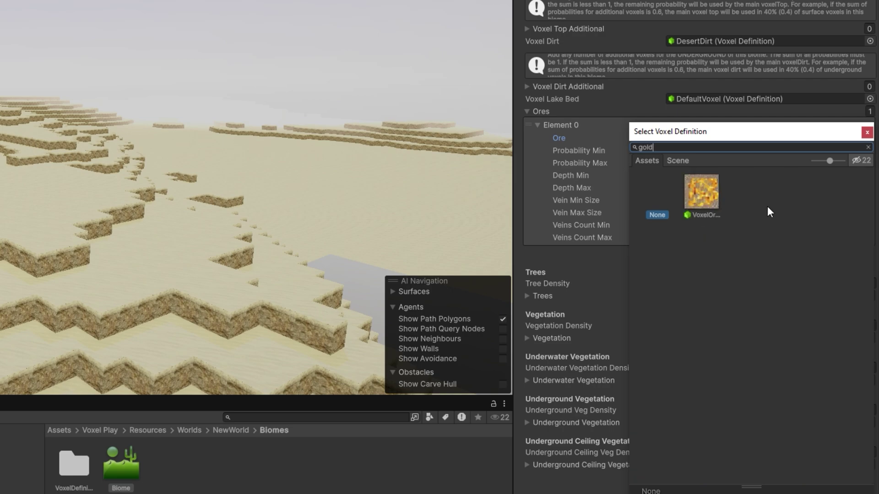
double_click(707, 197)
Step: Set the gold ore probability 0.5–1, depth 2–10, vein size 1–3, and lower Tree Density near zero
left_click(855, 150)
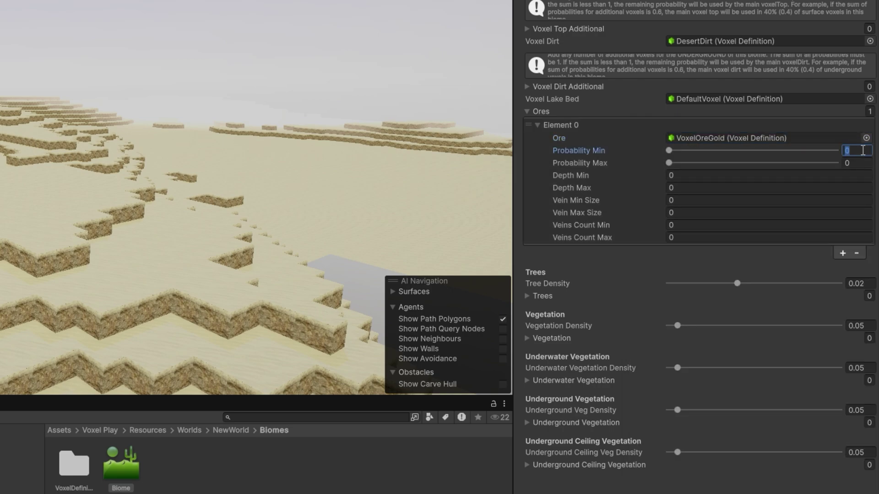
type(".5")
key("Tab")
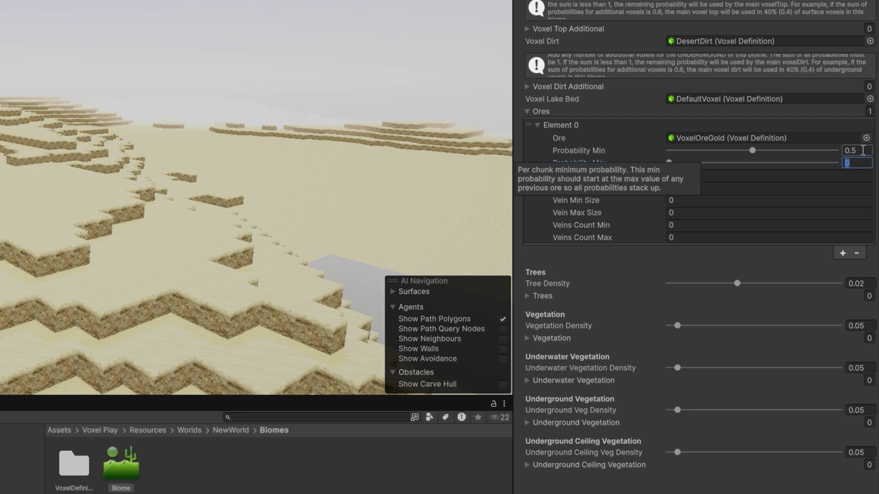
type("1")
left_click(681, 175)
double_click(682, 178)
type("2")
key("Tab")
type("10")
key("Tab")
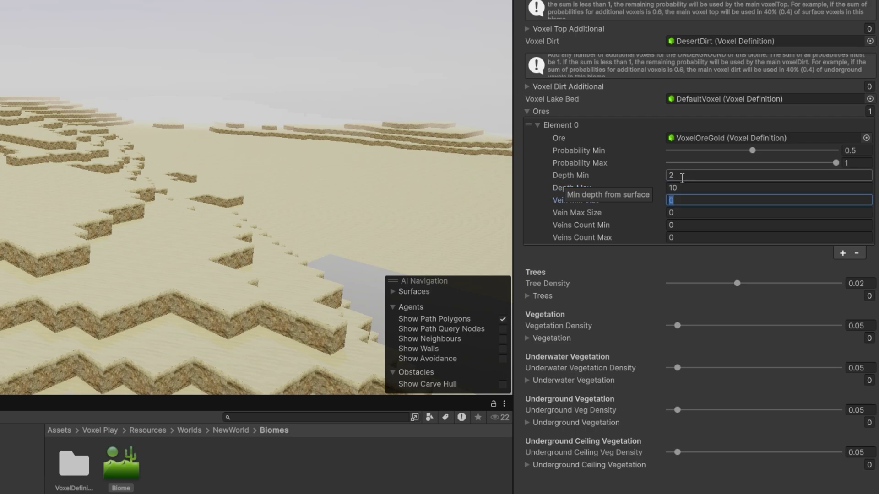
key("Tab")
key("Tab")
key("Tab")
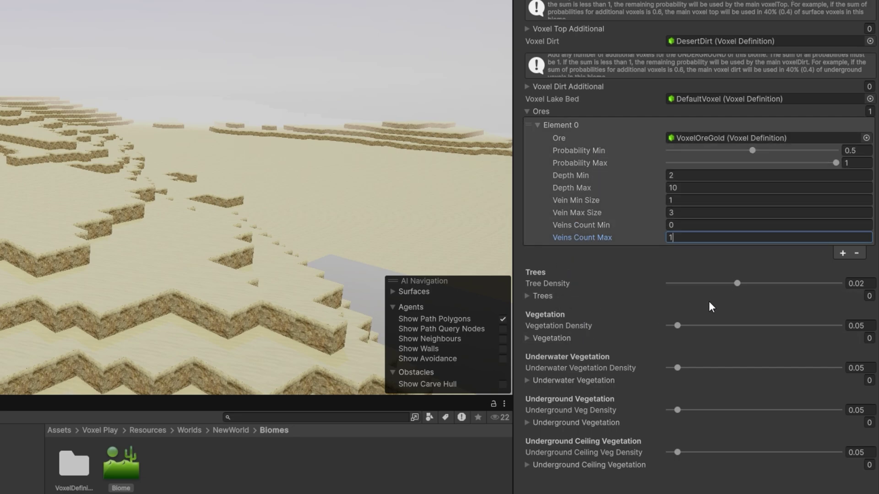
left_click_drag(732, 284, 679, 284)
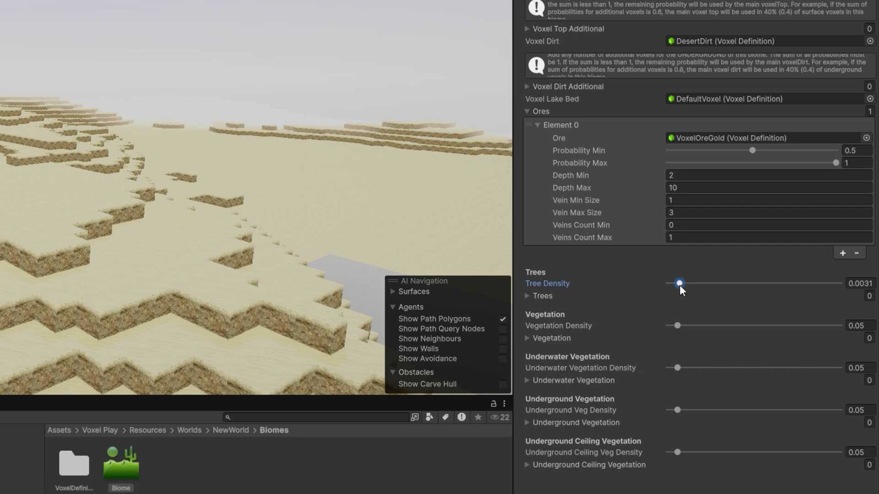
Step: Add three tree entries to the biome, setting the first to CactusTree1 at probability 0.3
left_click(526, 295)
left_click(842, 326)
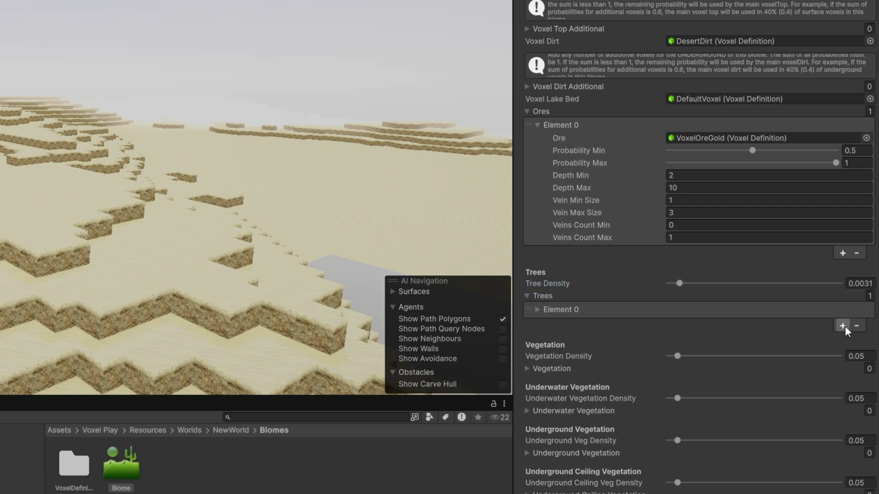
left_click(842, 326)
left_click(842, 326)
left_click(537, 310)
left_click(778, 323)
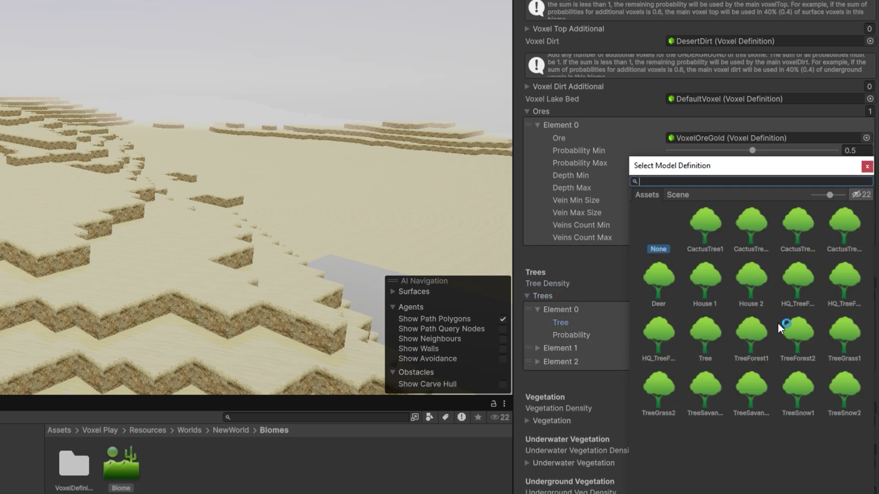
double_click(701, 230)
left_click(687, 335)
type("0.3")
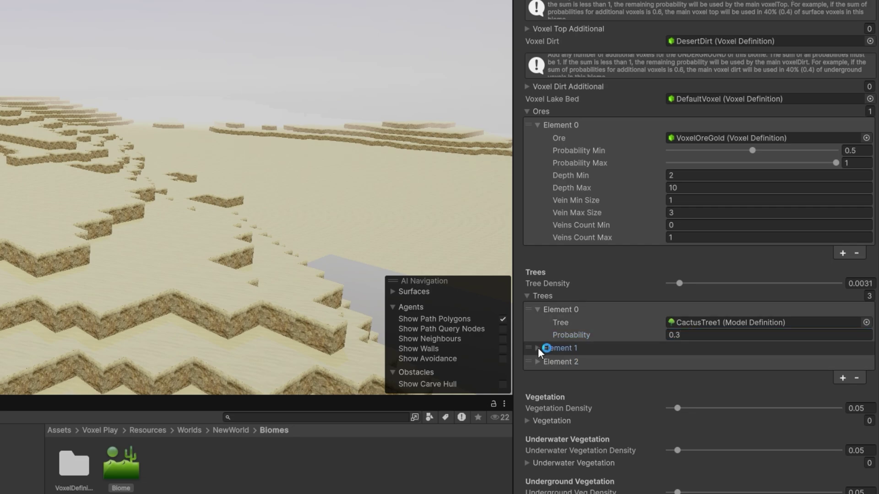
Step: Set the second and third trees to CactusTree2 and CactusTree3, each at probability 0.3
left_click(537, 348)
left_click(866, 361)
double_click(701, 230)
left_click(677, 373)
type("0.3")
left_click(537, 387)
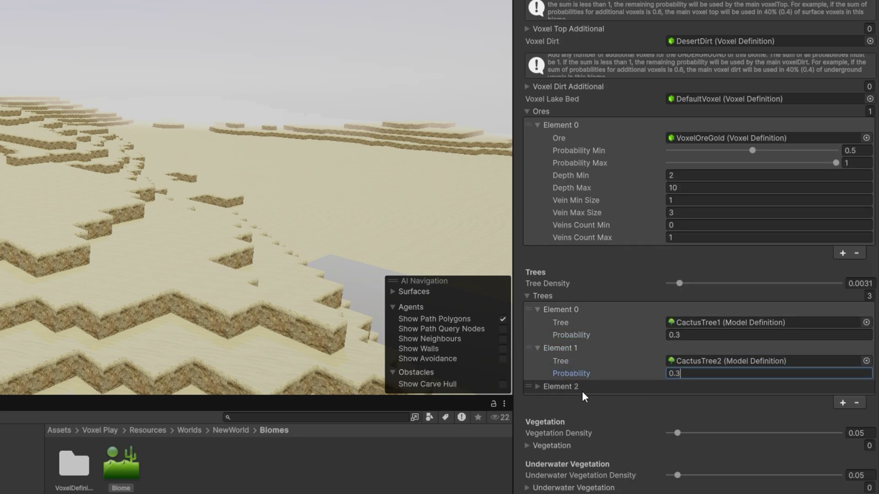
left_click(855, 412)
left_click(866, 400)
double_click(798, 229)
left_click(677, 412)
type("0.3")
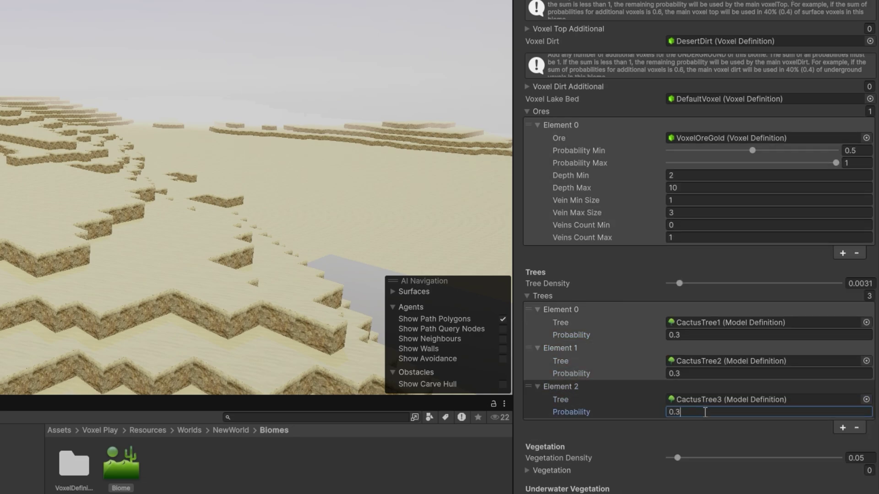
Step: Add GreenYellowBushBig vegetation at probability 0.1, then reset the world to regenerate it
left_click(527, 471)
left_click(841, 493)
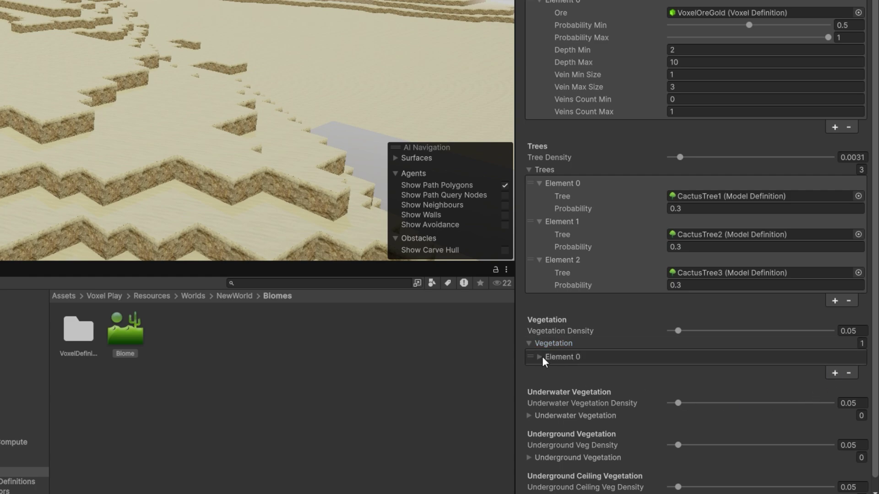
left_click(540, 483)
left_click(857, 369)
type("bush")
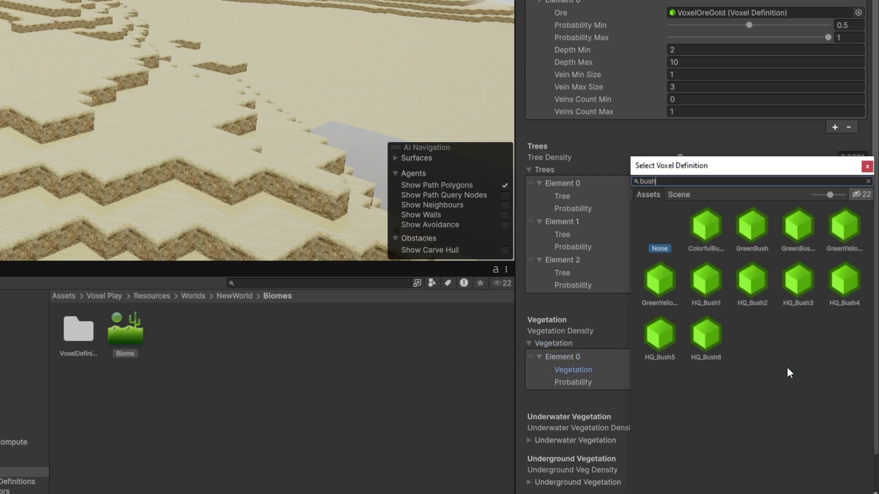
double_click(658, 298)
left_click(680, 383)
type("0.1")
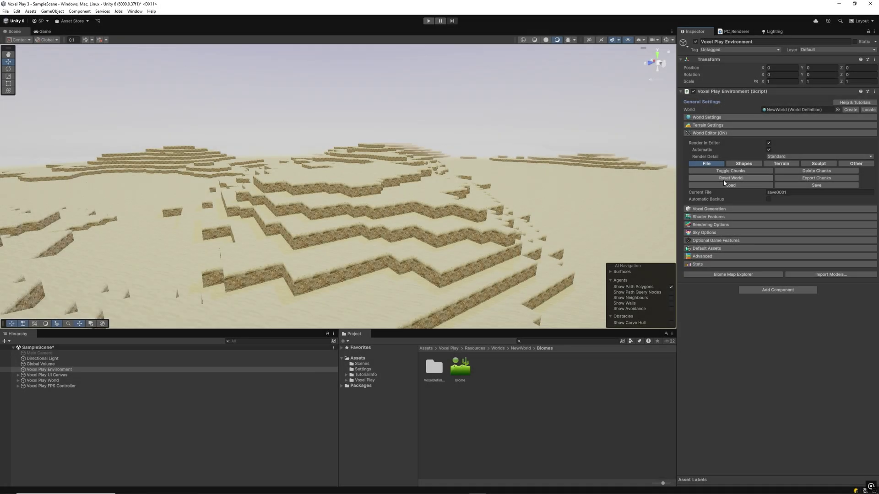
left_click(723, 182)
left_click(461, 264)
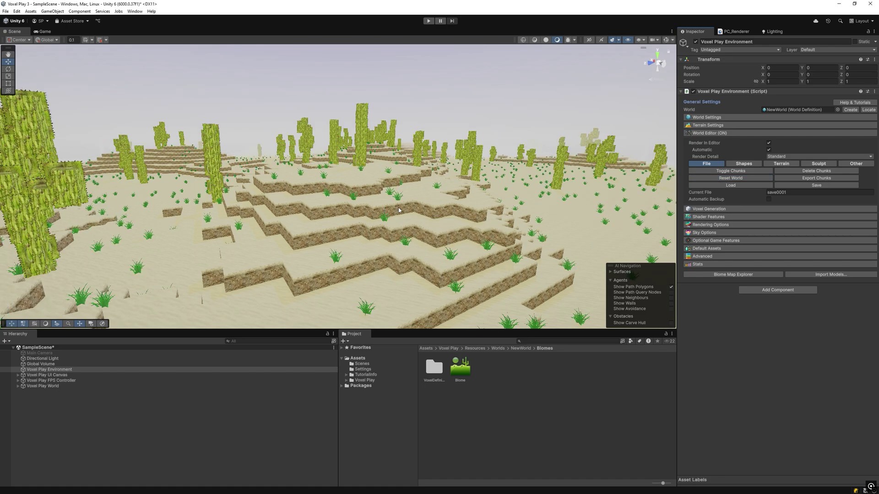
Step: Fly over the regenerated cactus desert, then begin renaming the duplicated Biome 1 asset
right_click_drag(402, 211, 256, 226)
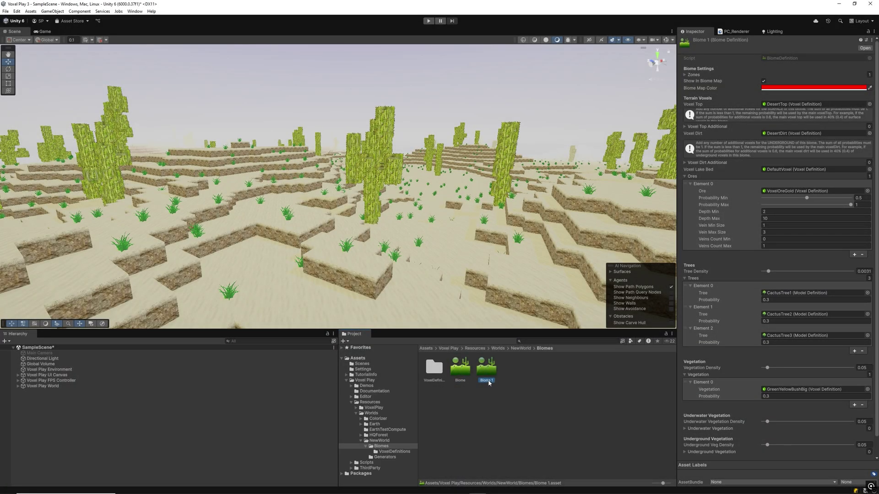
left_click(488, 380)
Step: Name the copy Biome_High and cap the original Biome's zone at Altitude Max 15
key("Return")
left_click(457, 374)
left_click(685, 75)
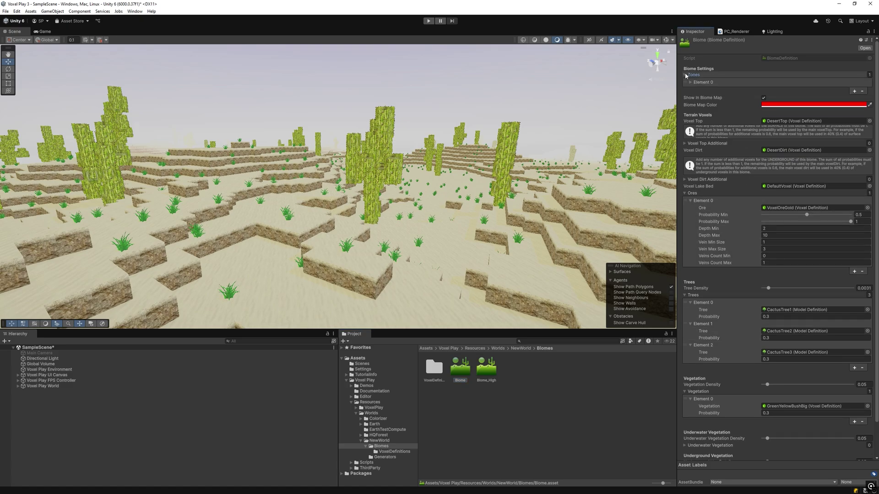
left_click(690, 82)
left_click(773, 96)
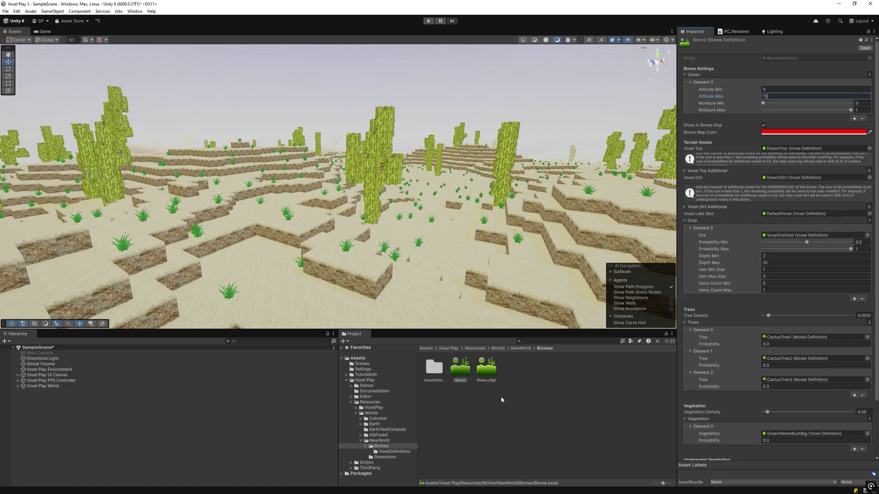
Step: Give Biome_High Altitude Min 16 and Tree Density 0
left_click(488, 374)
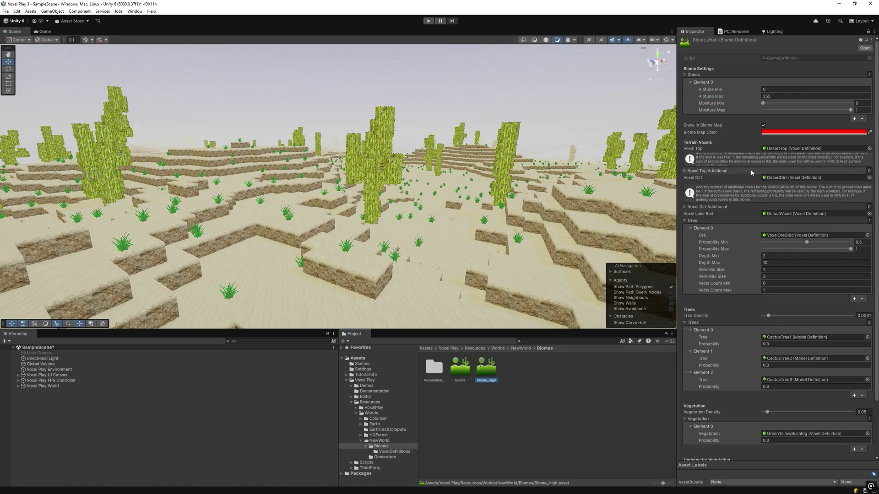
left_click(766, 90)
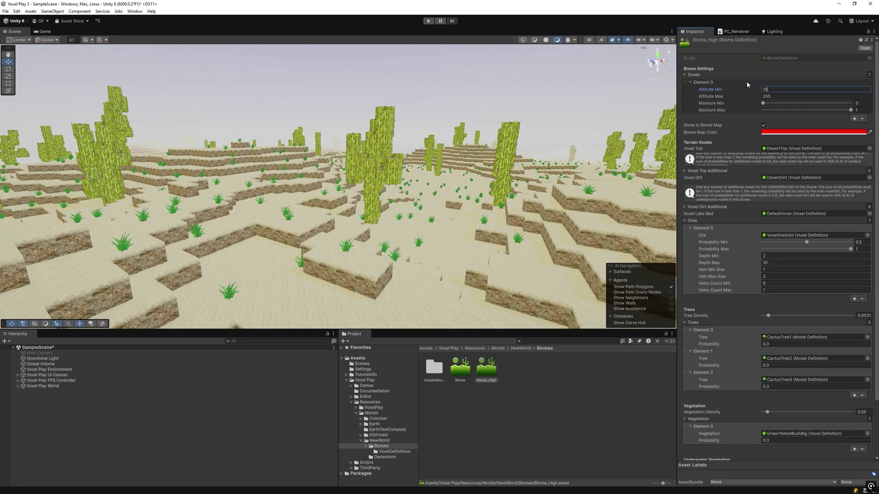
left_click_drag(768, 316, 716, 316)
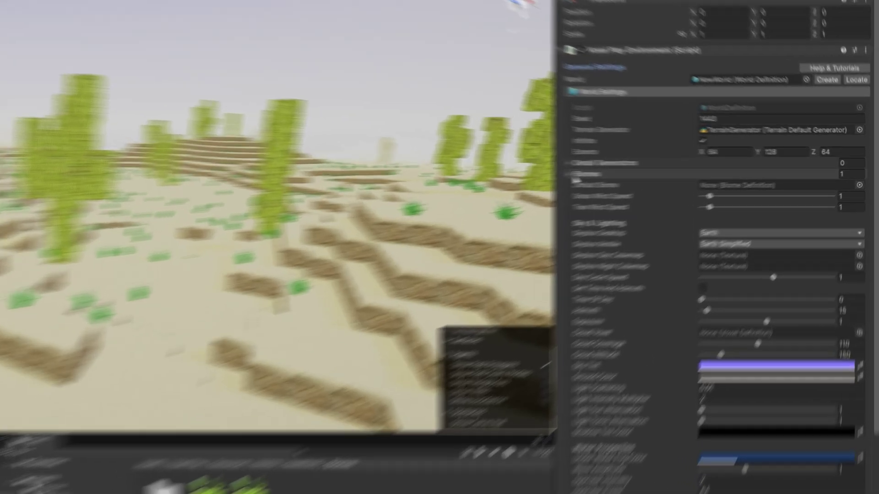
left_click(569, 175)
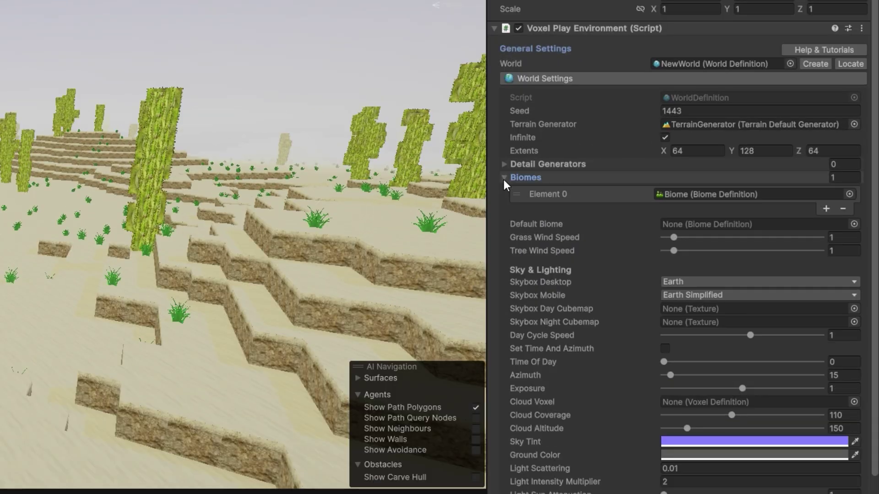
Step: Assign Biome_High to a new second slot in the world's Biomes list, then explore and break a sand block
left_click(826, 209)
left_click_drag(559, 264, 664, 210)
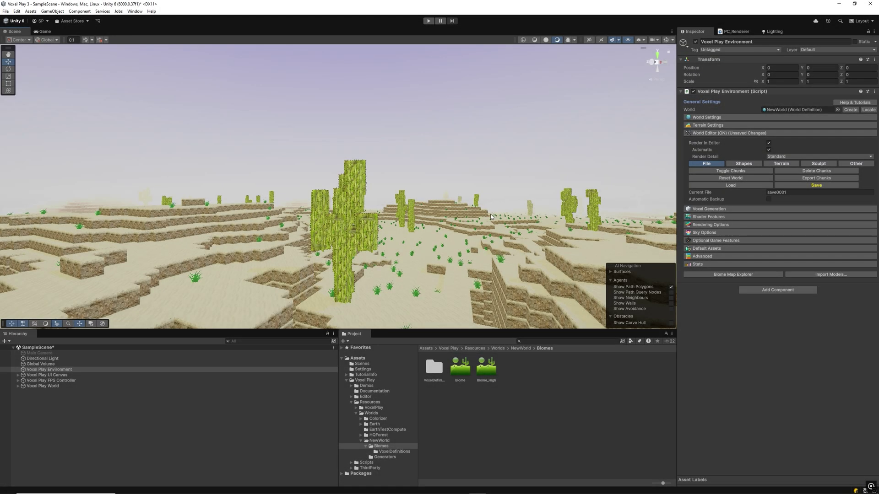
right_click_drag(491, 217, 581, 213)
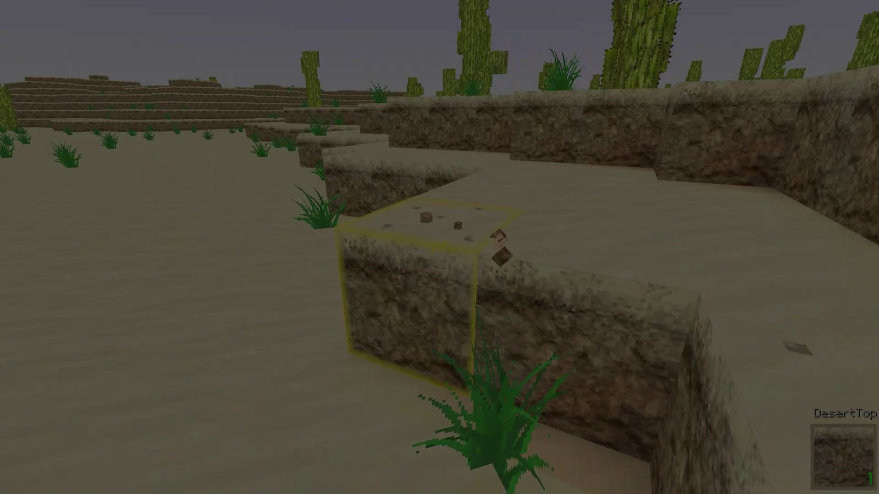
left_click(439, 247)
Step: Break the targeted block, then walk and jump across the sand ledges past the large cacti
left_click(439, 247)
key("w")
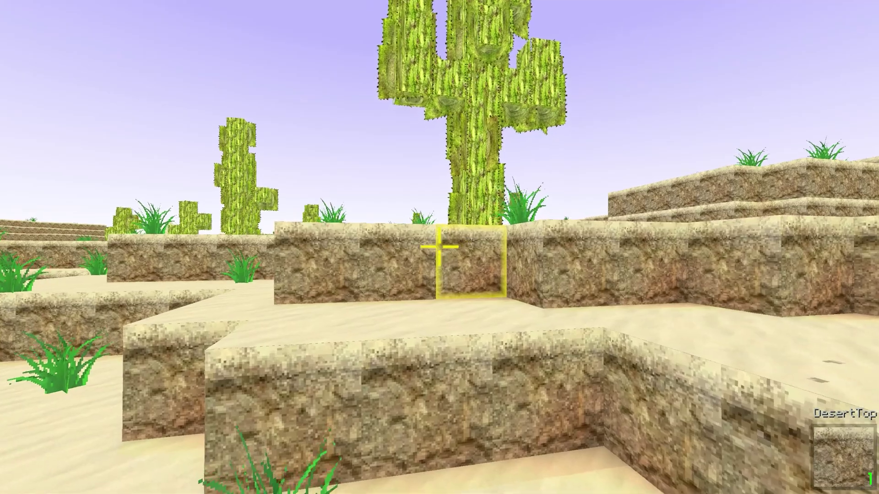
key("space")
key("w")
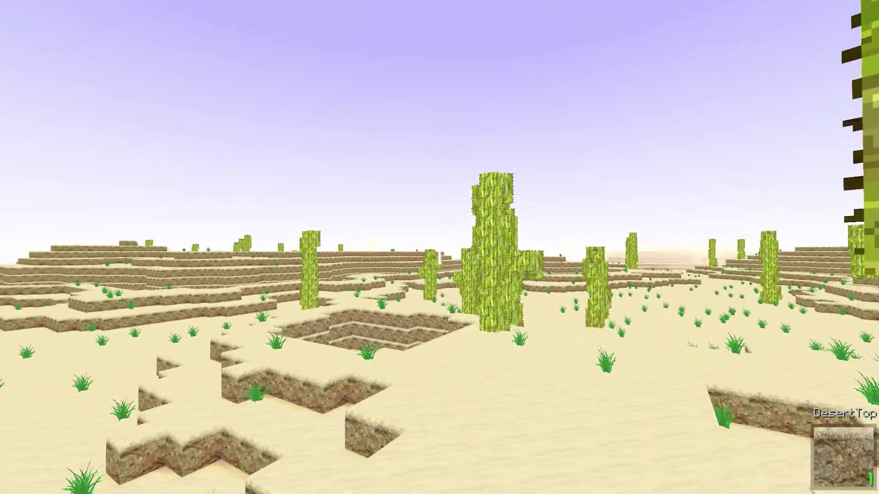
key("w")
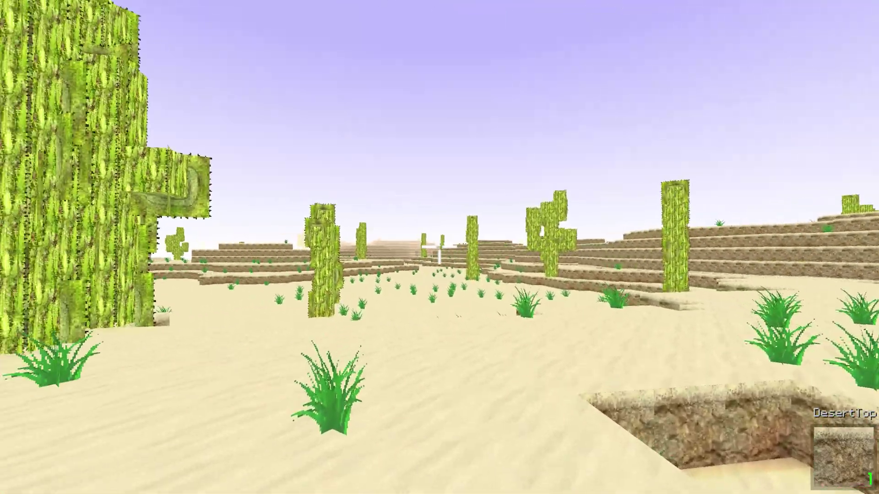
key("w")
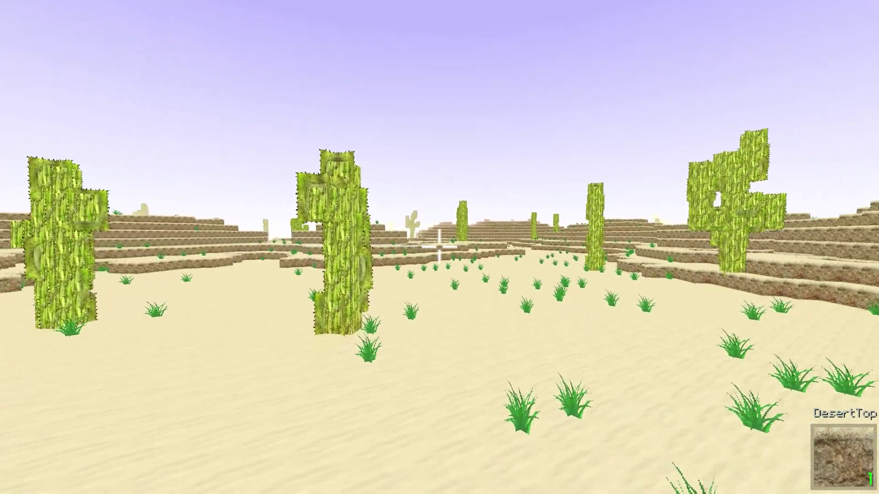
key("w")
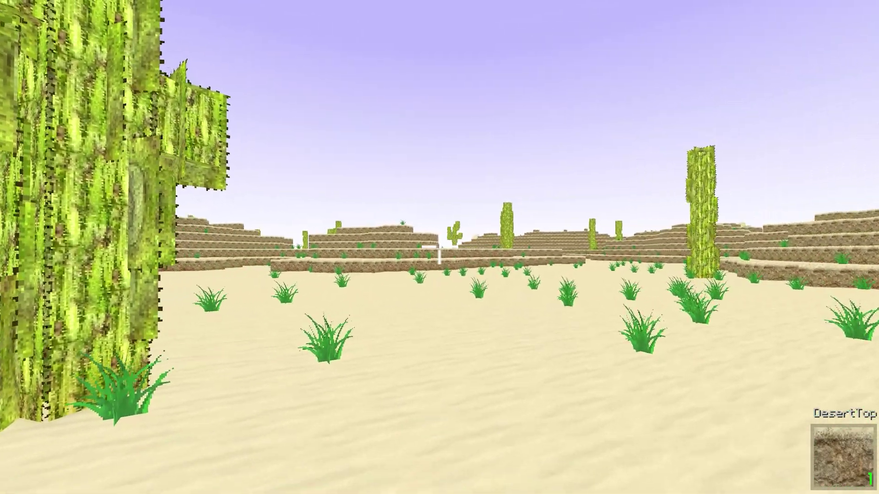